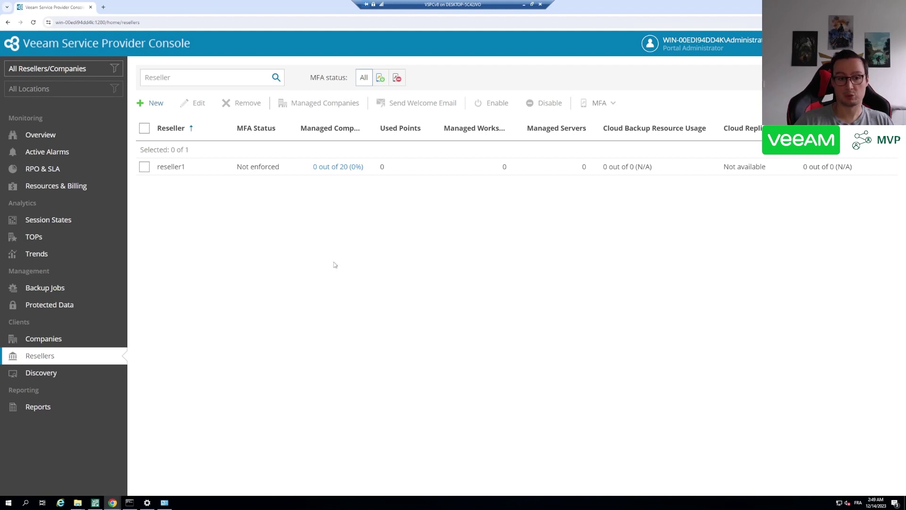
Edit reseller1, set its login alias to 'rs', and advance to the User Info step
click(171, 169)
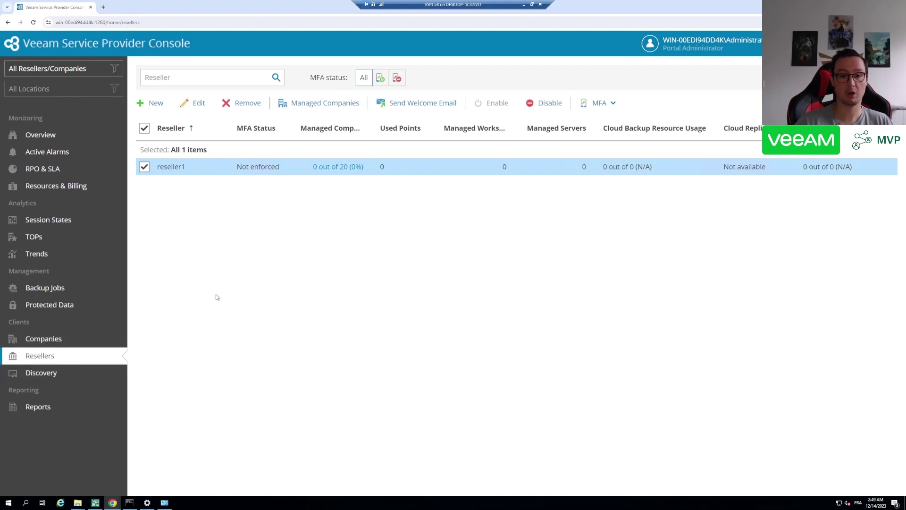
click(191, 103)
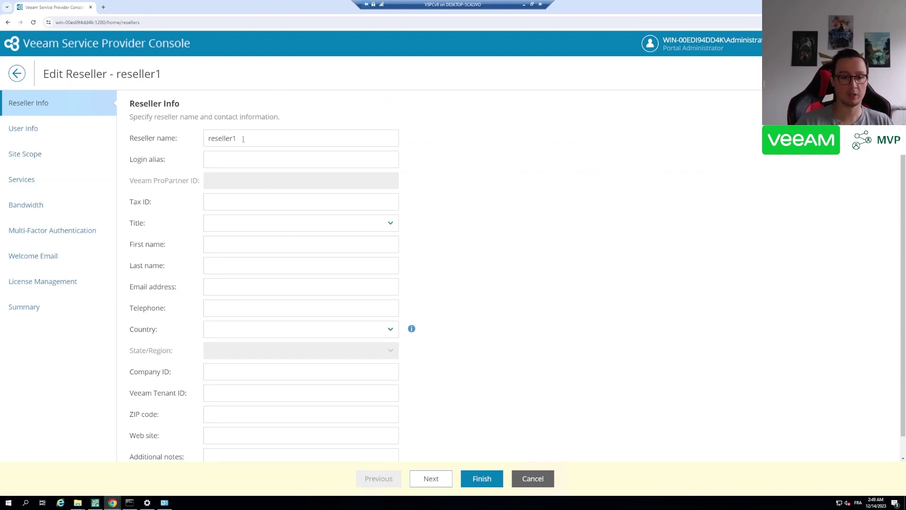
click(167, 138)
click(254, 141)
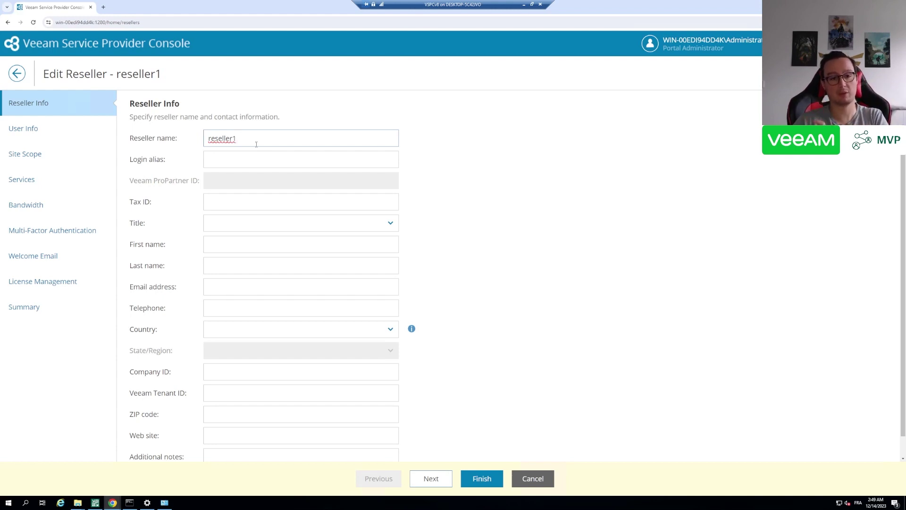
click(246, 155)
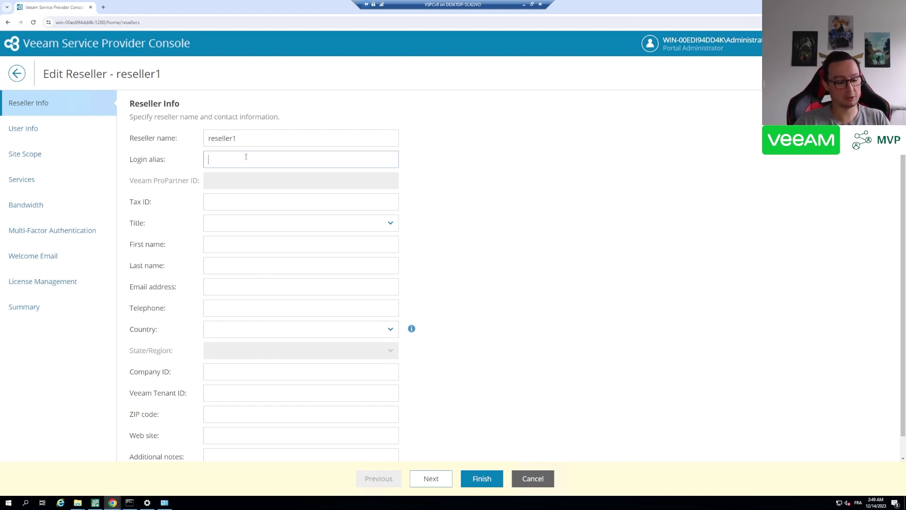
text(rs)
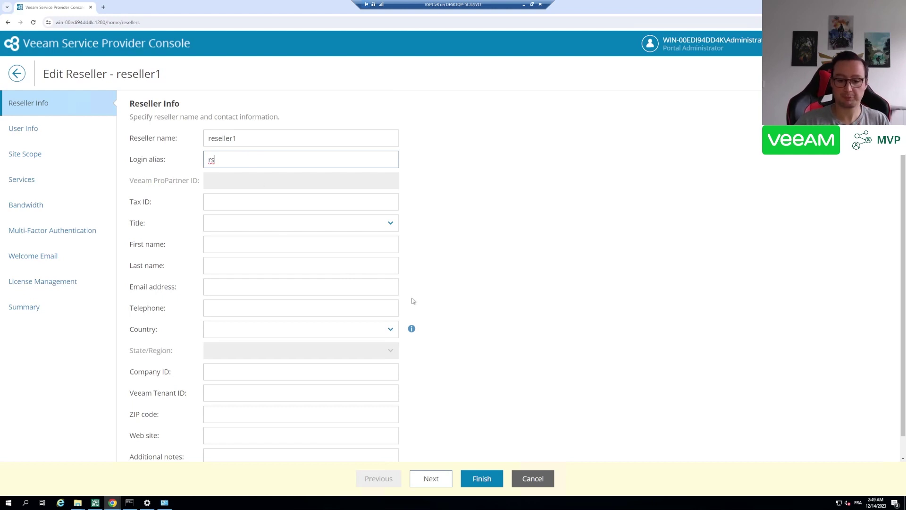
click(430, 479)
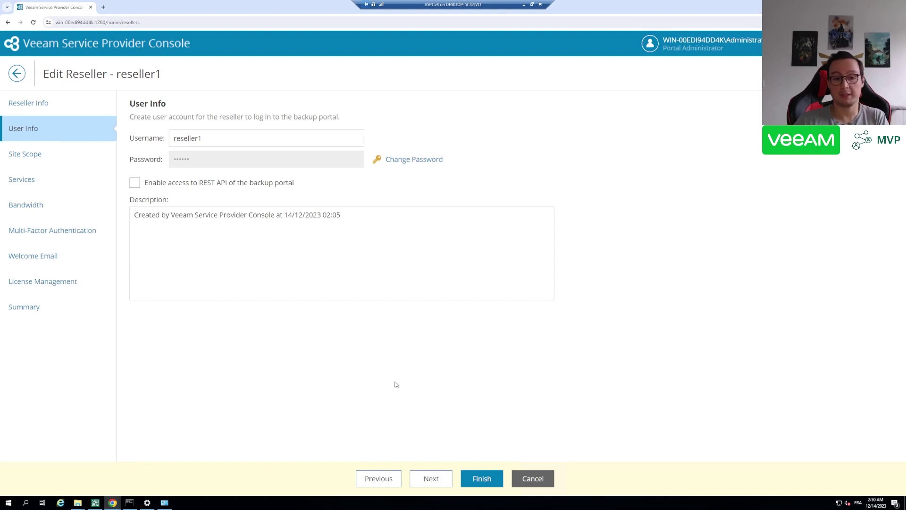
Check reseller1's localhost site scope and keep its quota of 20 managed companies unchanged
click(431, 478)
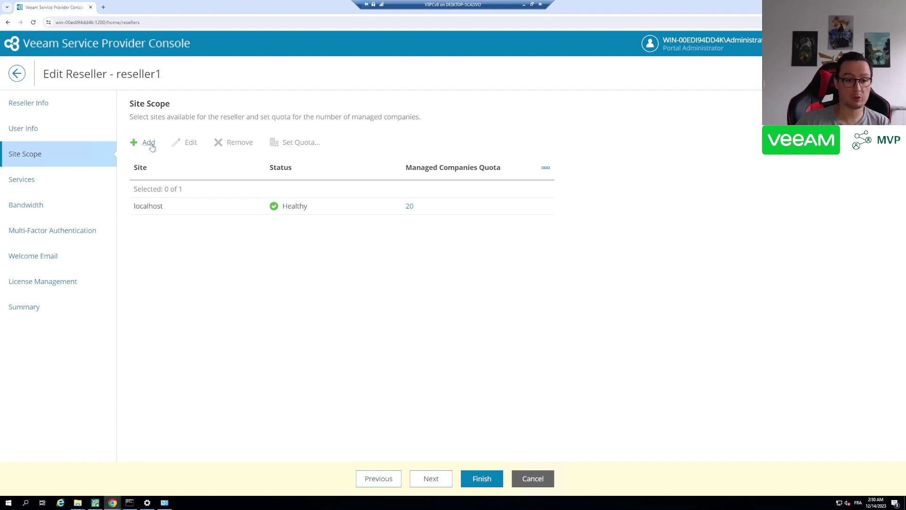
click(178, 203)
click(192, 143)
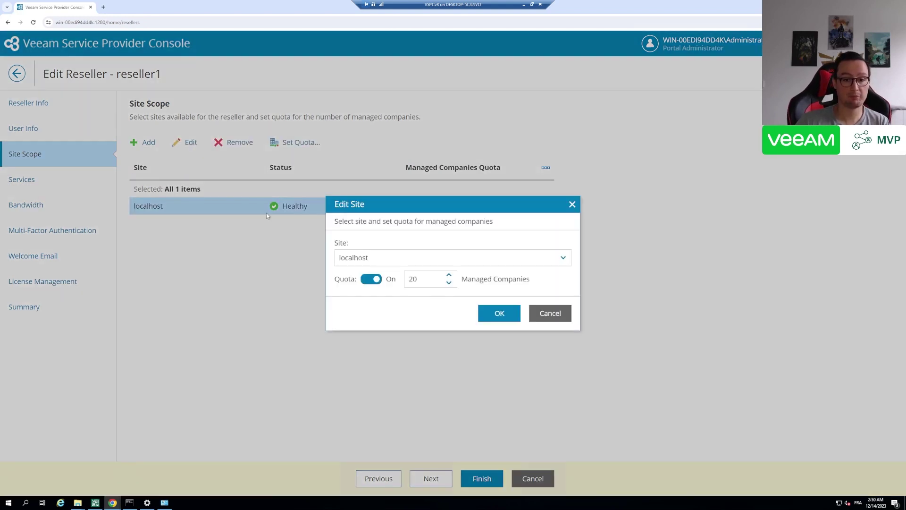
click(453, 262)
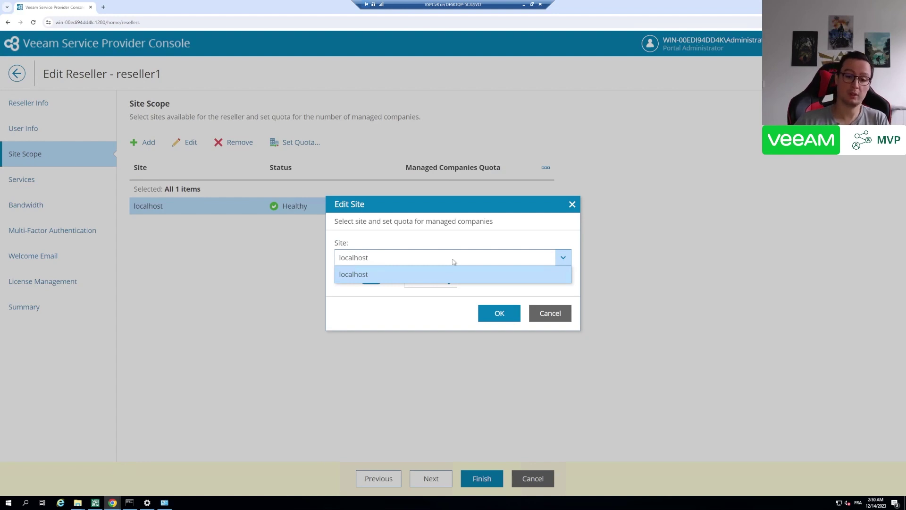
click(453, 262)
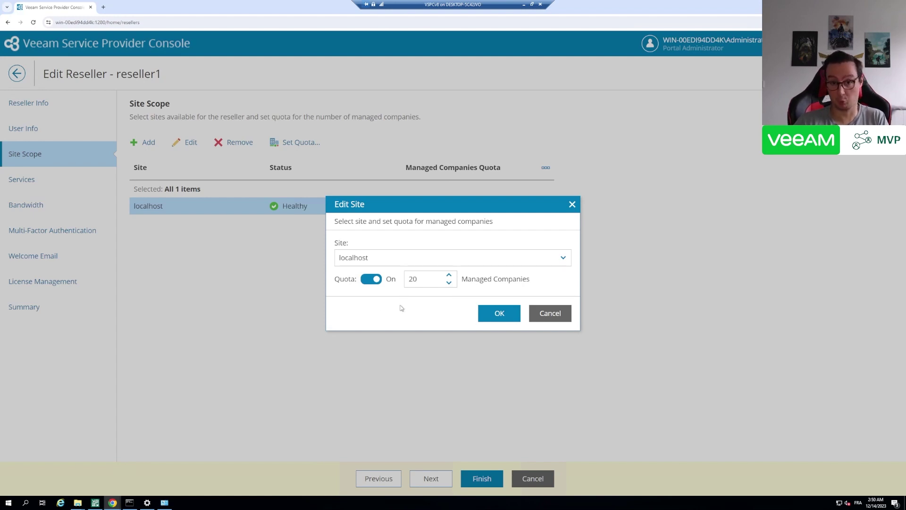
click(496, 313)
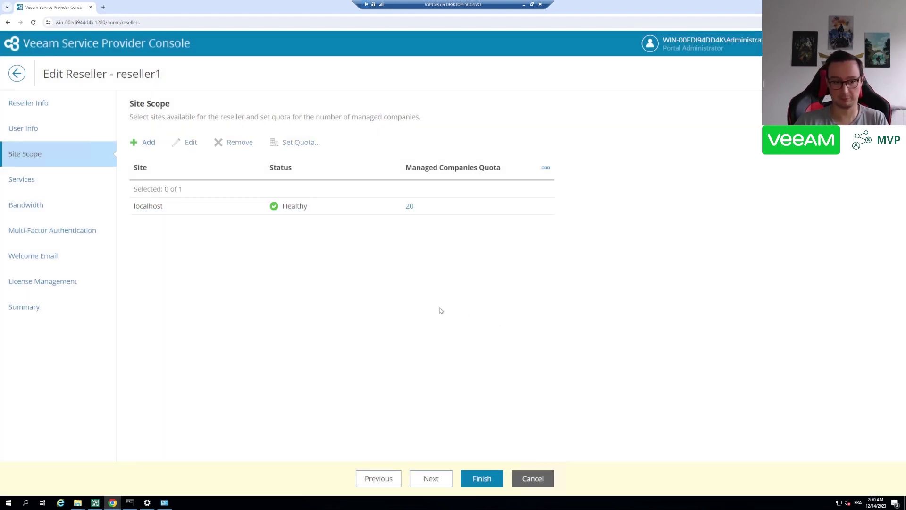
In reseller1's Services, switch on File-level restore and Cloud Connect Backup resources
click(41, 186)
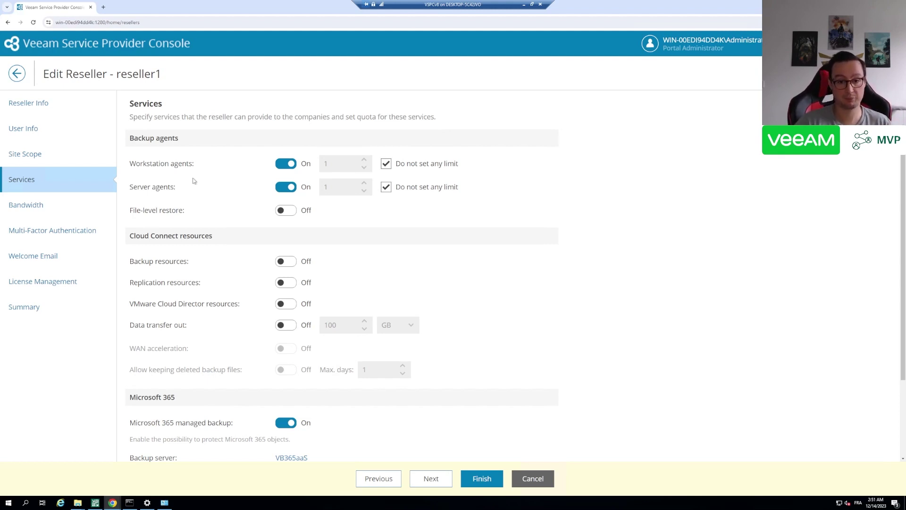
click(285, 210)
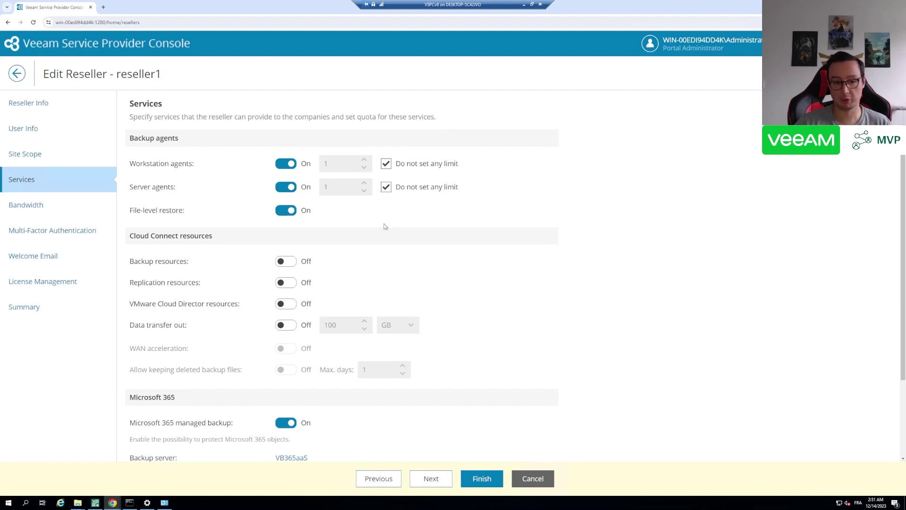
scroll(402, 241, down, 1)
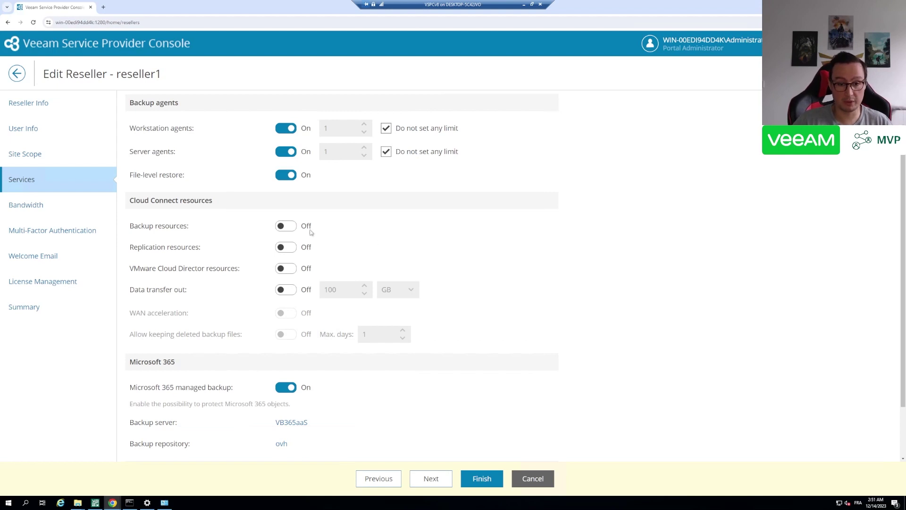
click(286, 225)
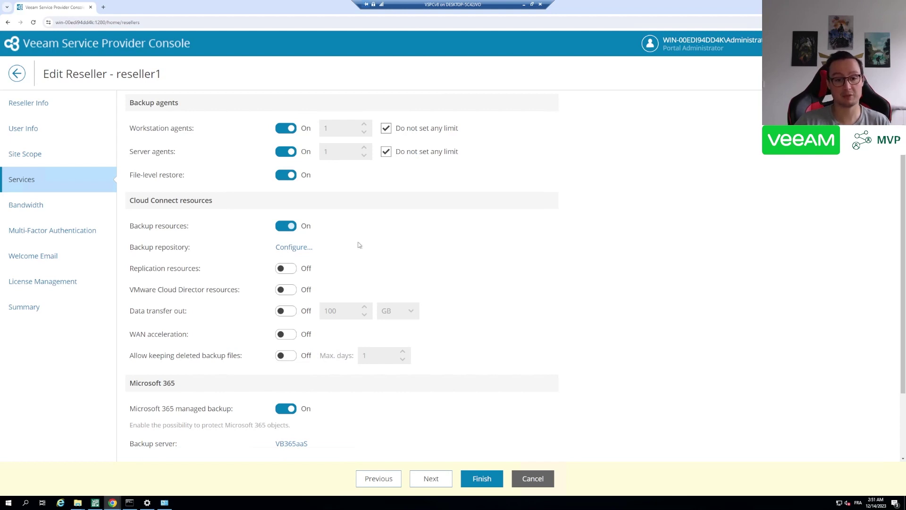
Add a 100 GB cloud repository 'superrepo' on the Default Backup Repository and apply it
click(297, 249)
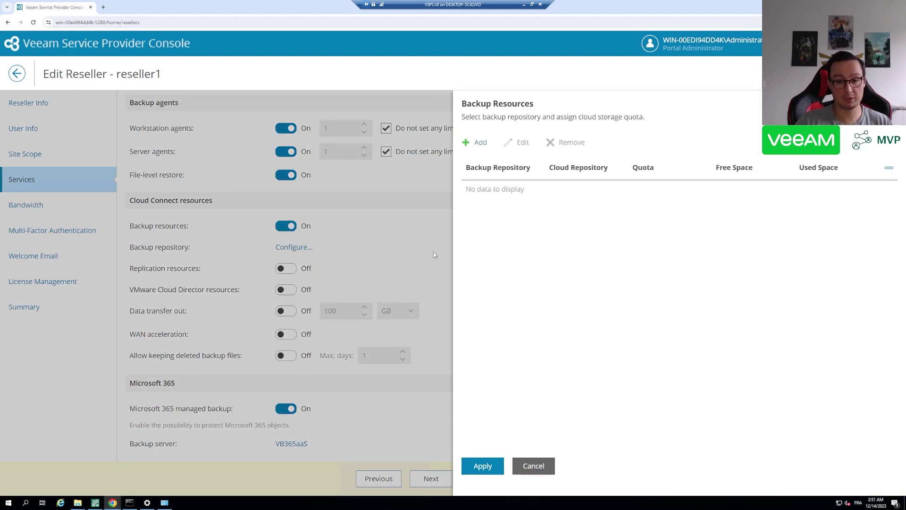
click(483, 144)
click(433, 187)
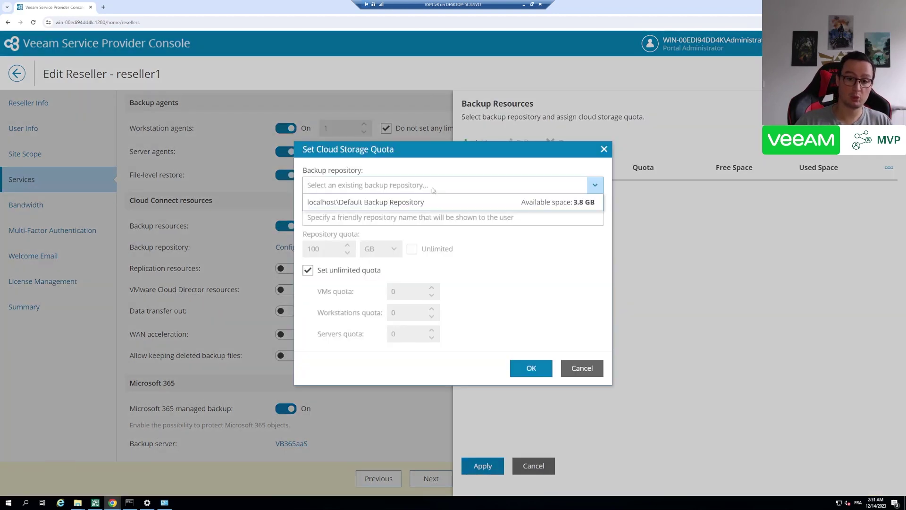
click(370, 203)
click(427, 216)
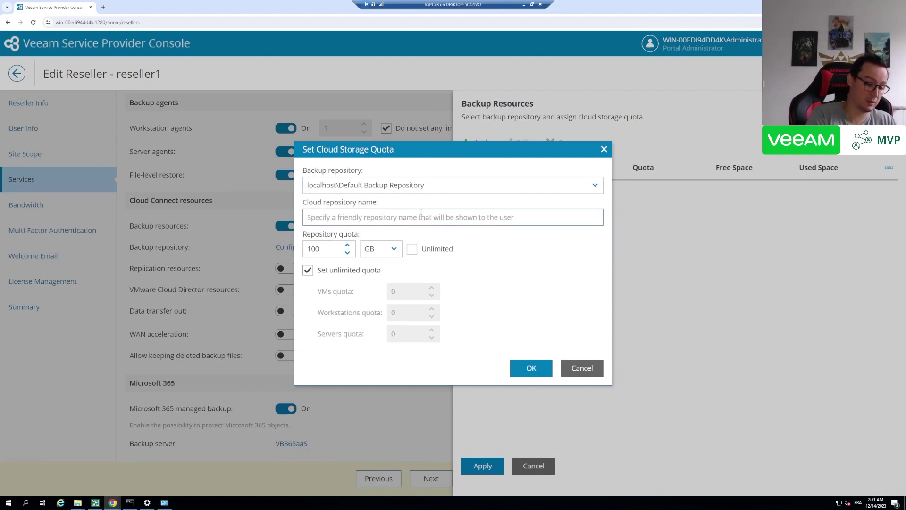
text(superrepo)
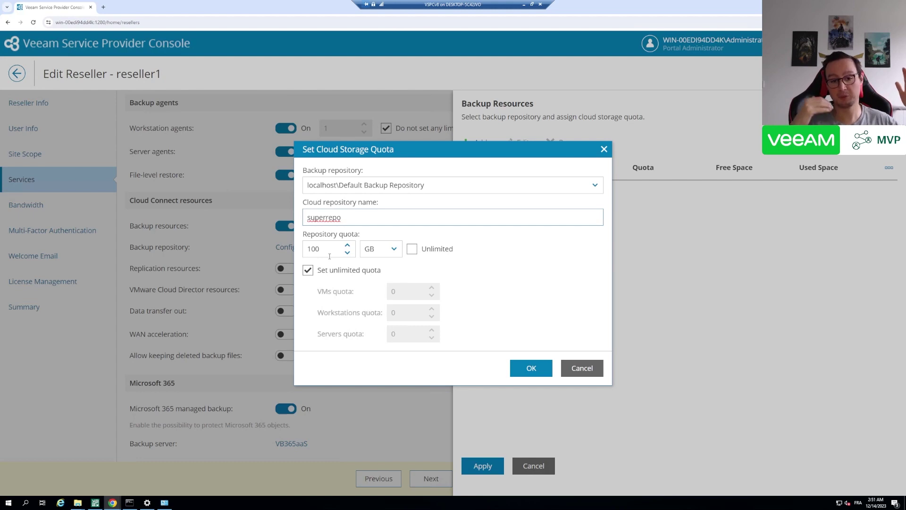
click(521, 369)
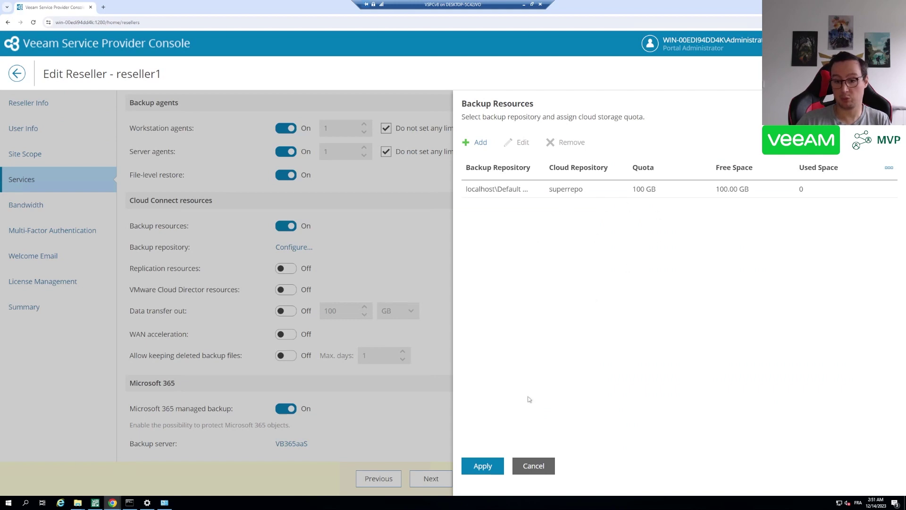
click(494, 472)
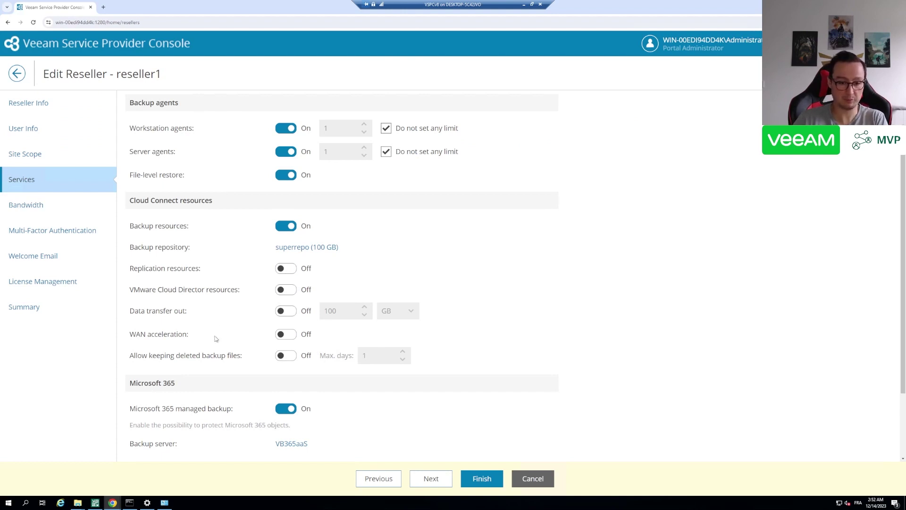
Keep deleted backup files for up to 7 days, leaving WAN acceleration off
click(296, 339)
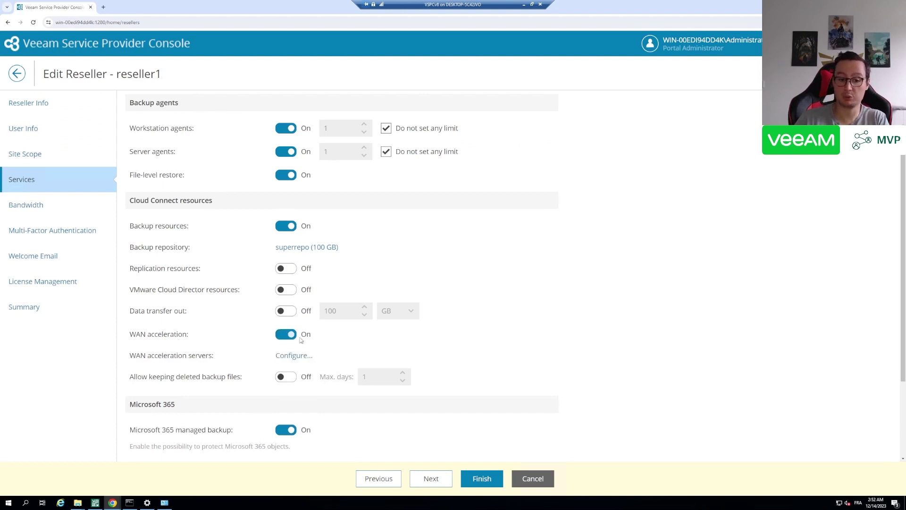
click(294, 338)
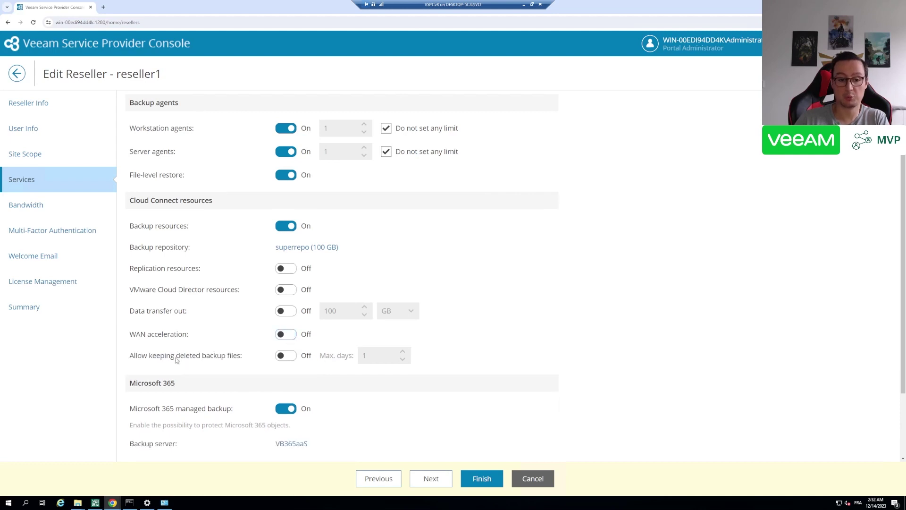
click(285, 355)
double_click(372, 357)
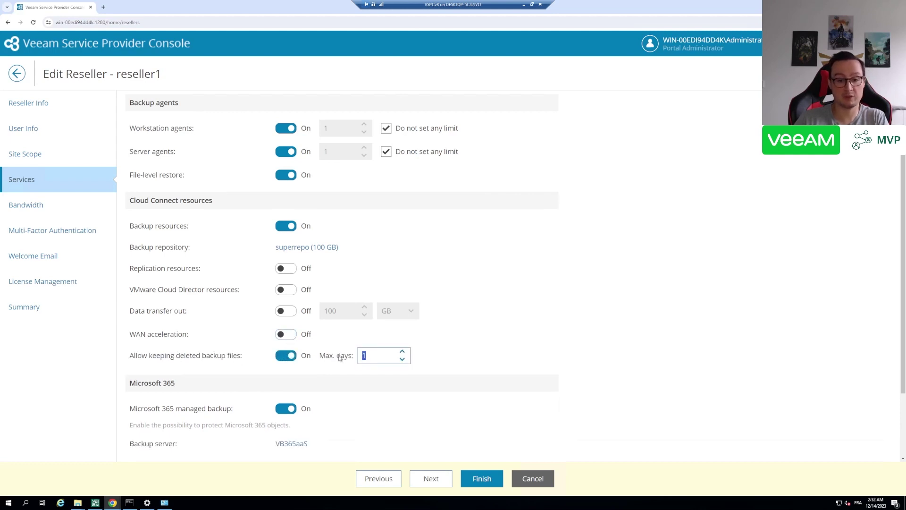
text(7)
click(476, 370)
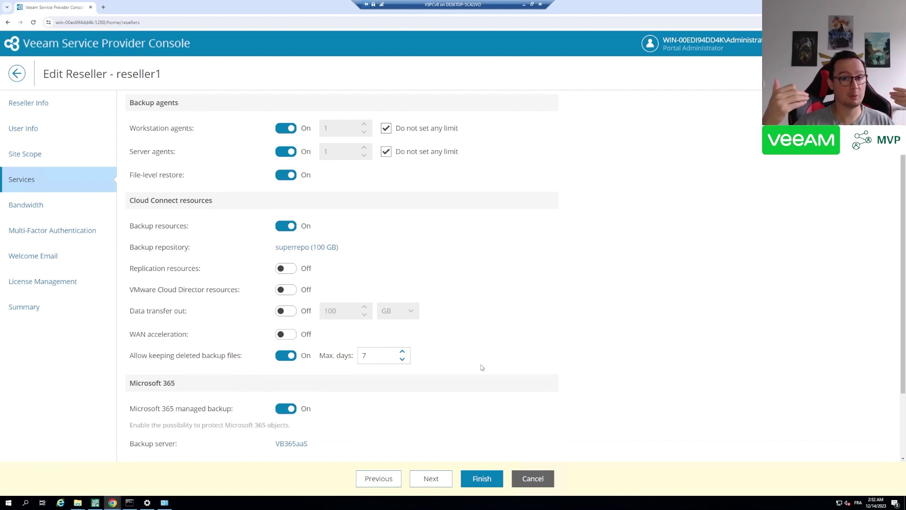
scroll(498, 367, down, 2)
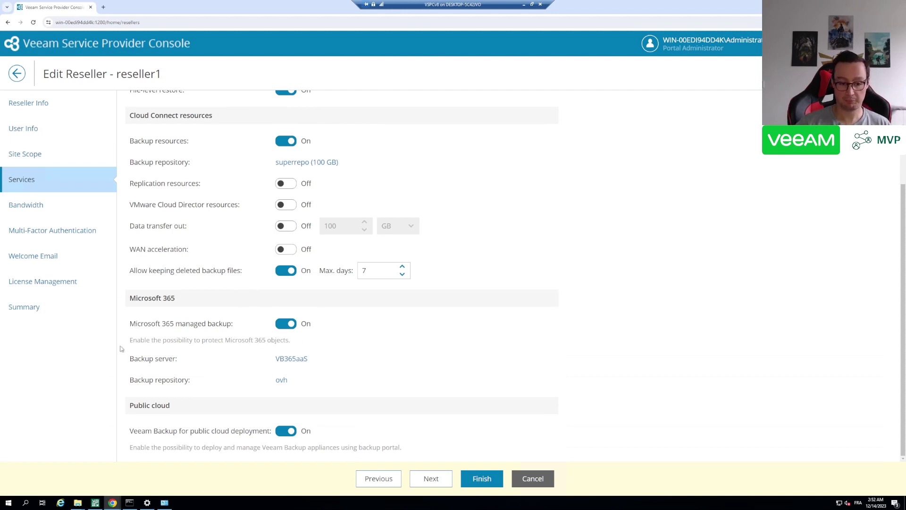
click(292, 359)
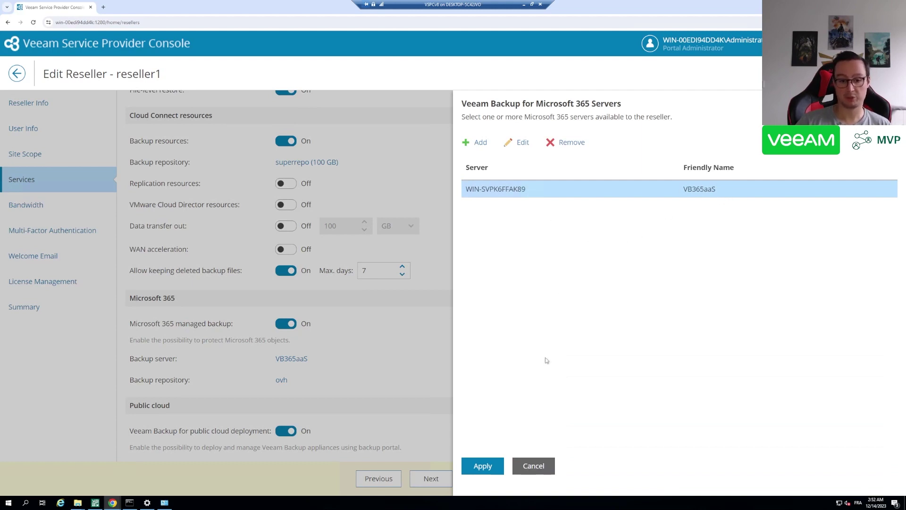
click(517, 466)
click(282, 380)
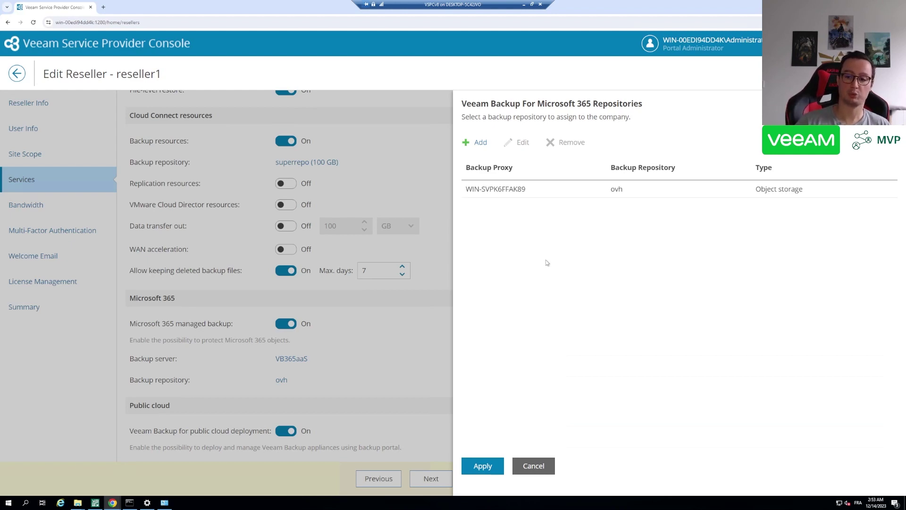
click(541, 466)
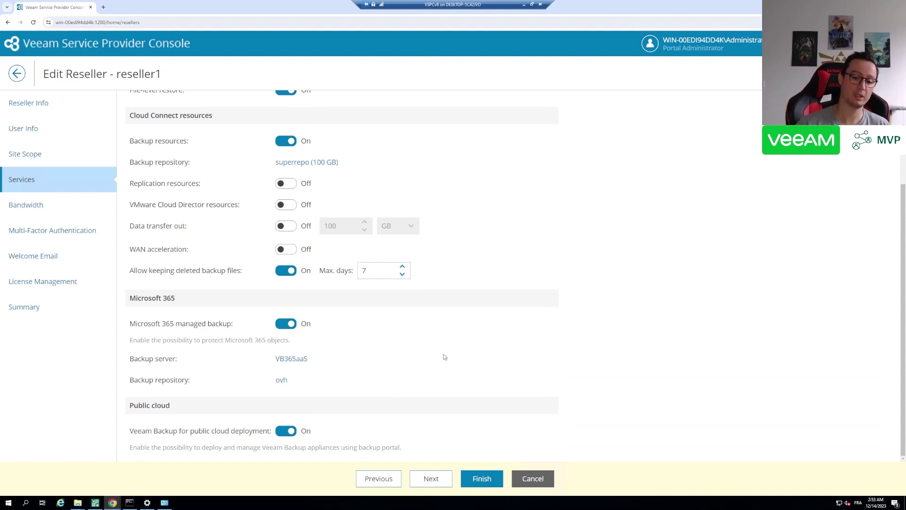
Review reseller1's bandwidth settings with 1 max concurrent task per company, then continue to MFA
click(431, 478)
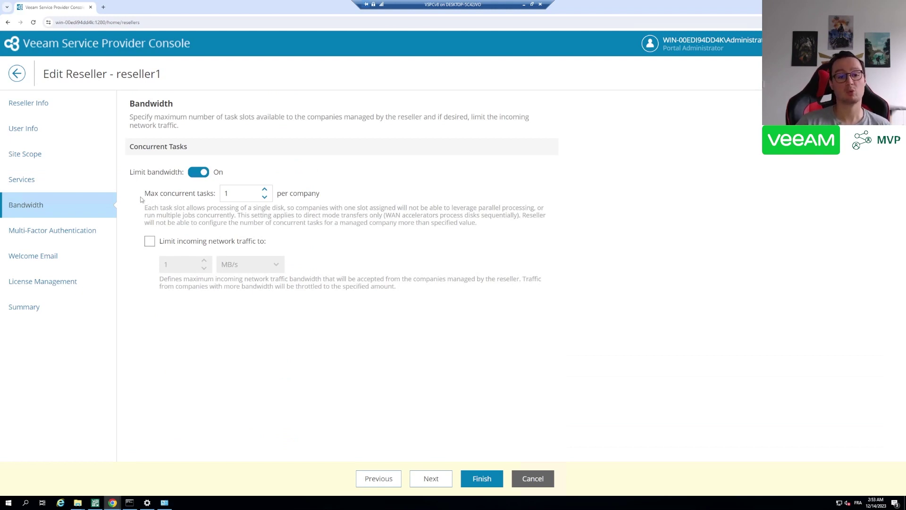
drag(143, 197, 214, 198)
click(213, 203)
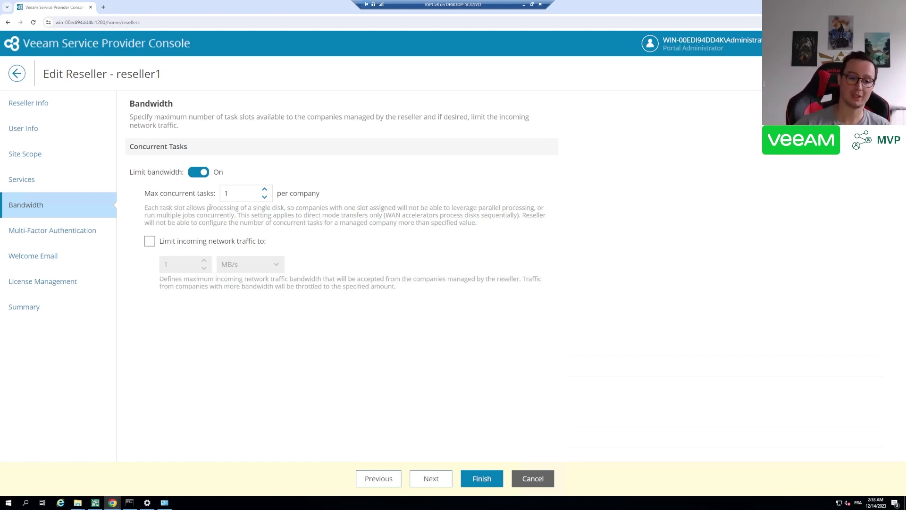
click(431, 479)
Leave Enforce MFA for local users off and continue to the Welcome Email step
click(238, 139)
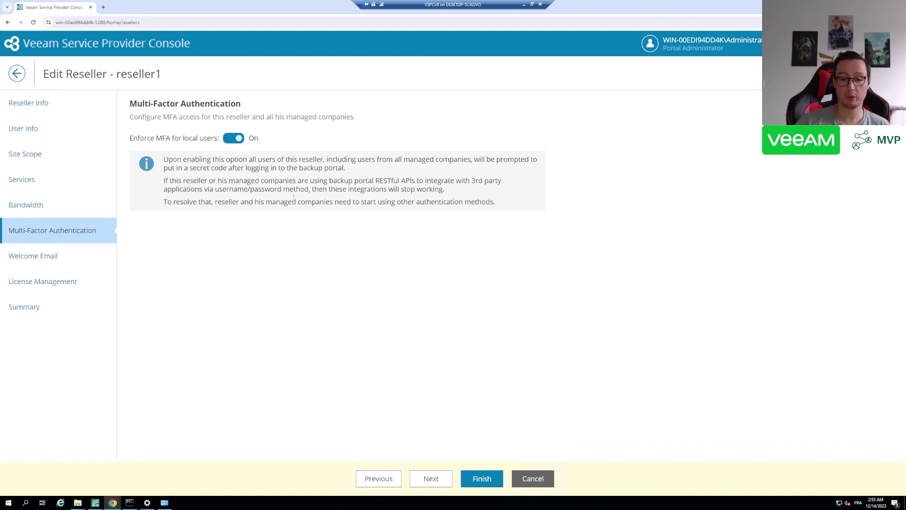
click(232, 138)
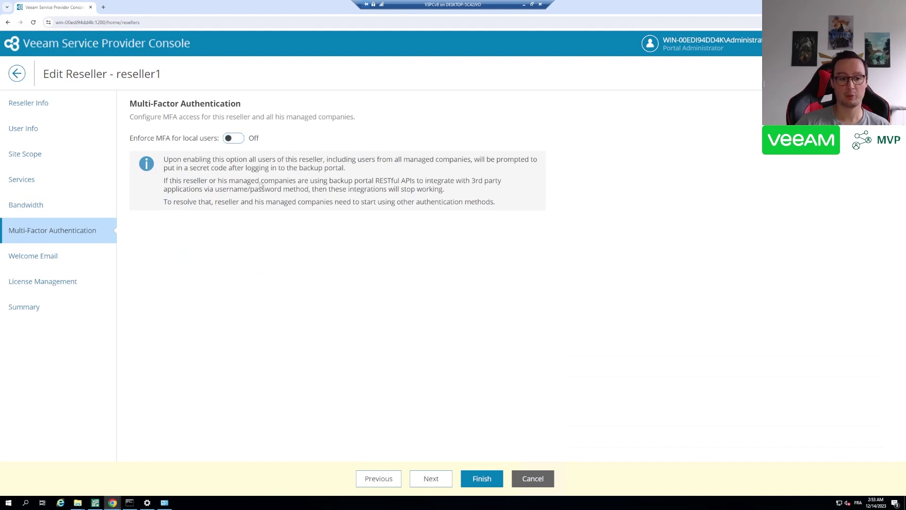
click(430, 480)
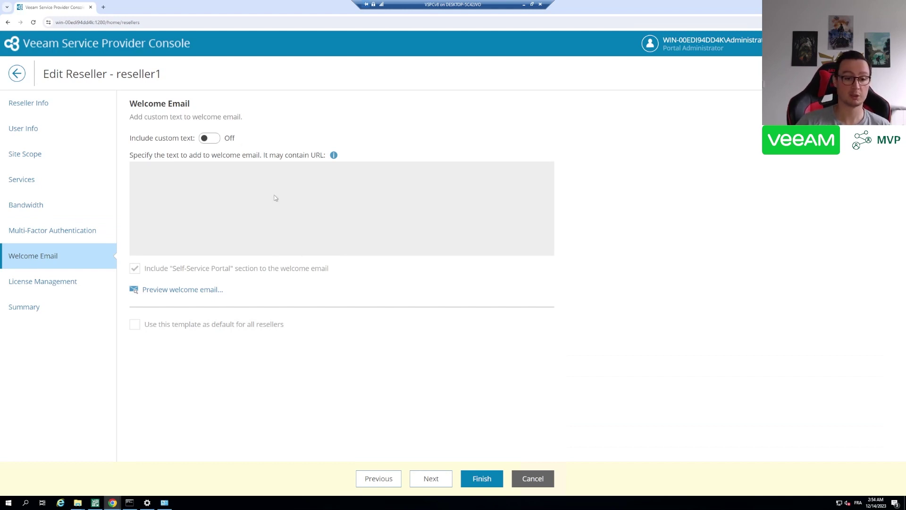
Advance from Welcome Email to reseller1's License Management settings
click(436, 479)
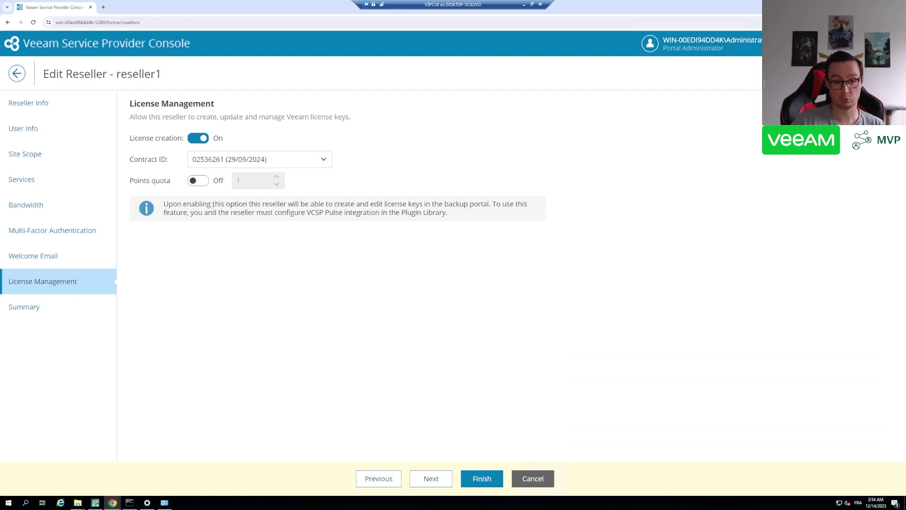
Enable a 100-point quota for reseller1 and finish the Edit Reseller wizard
click(198, 181)
key(Tab)
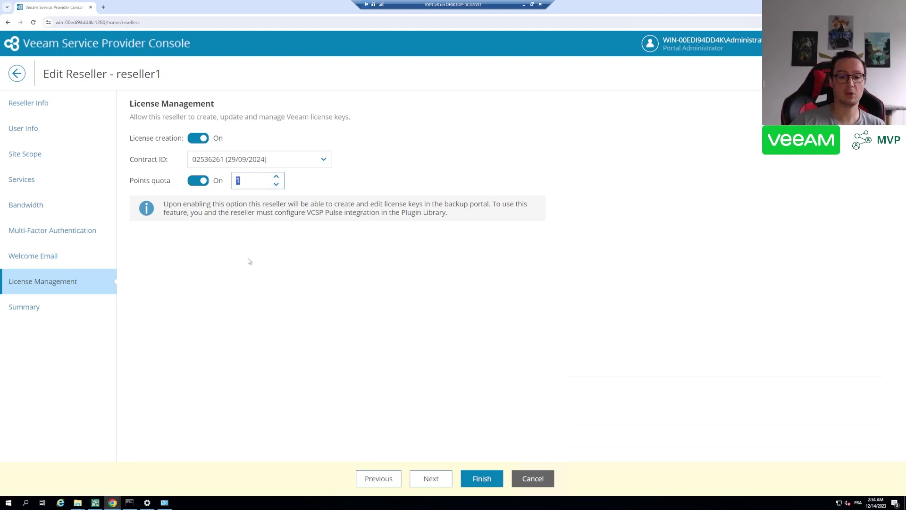
text(100)
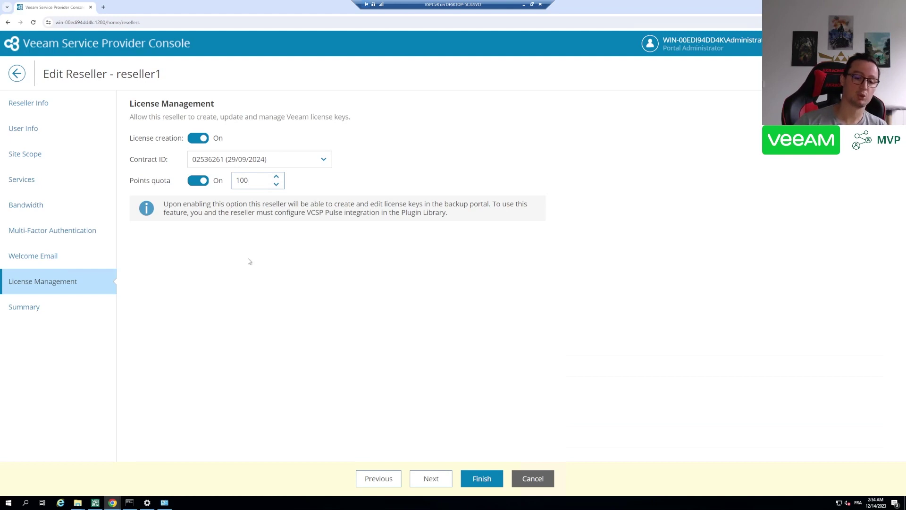
click(248, 259)
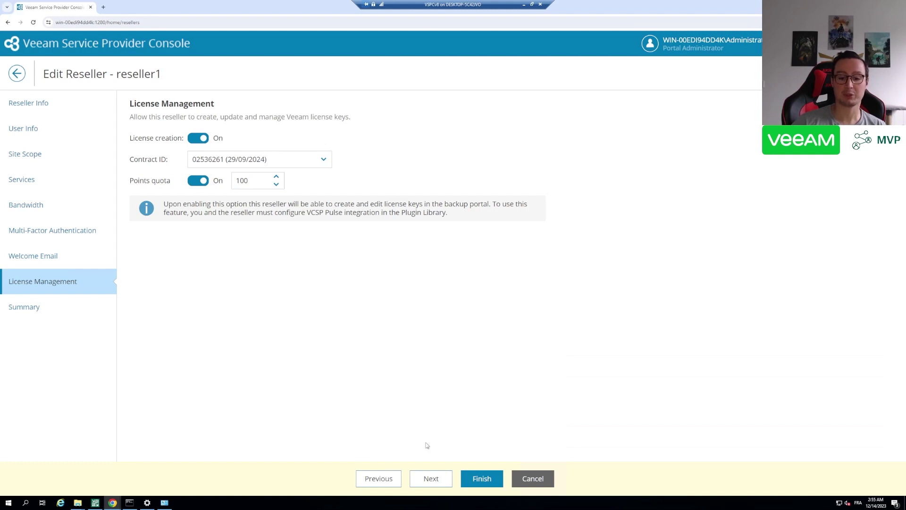
click(481, 478)
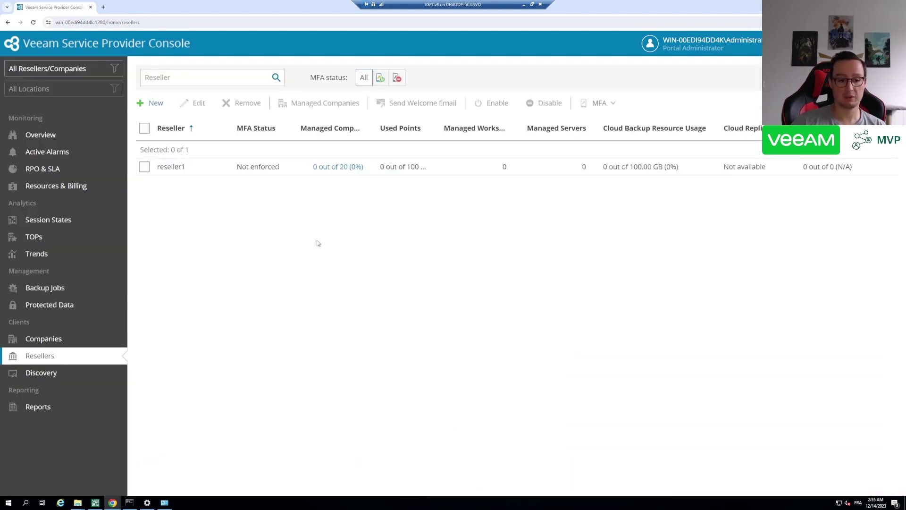
In the other browser window, log in to the portal with the reseller1 user's username and password
mouse_move(116, 504)
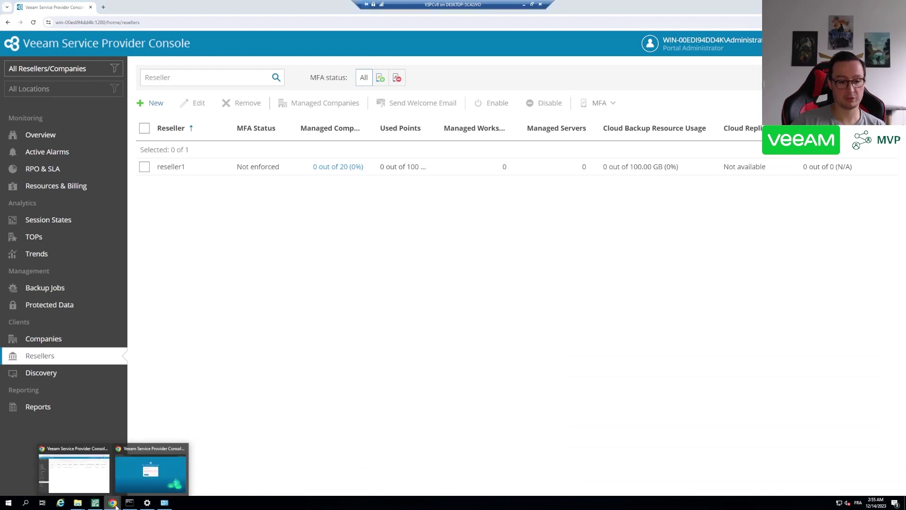
click(170, 460)
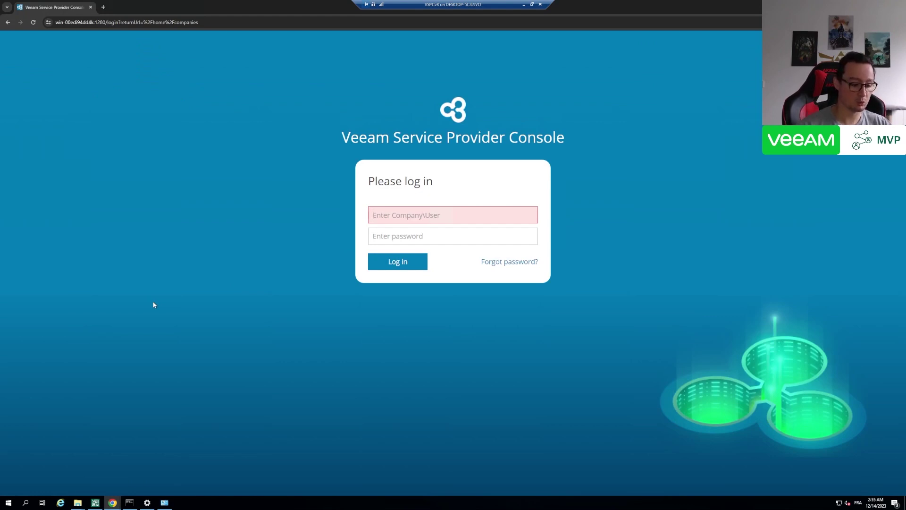
text(reseller1)
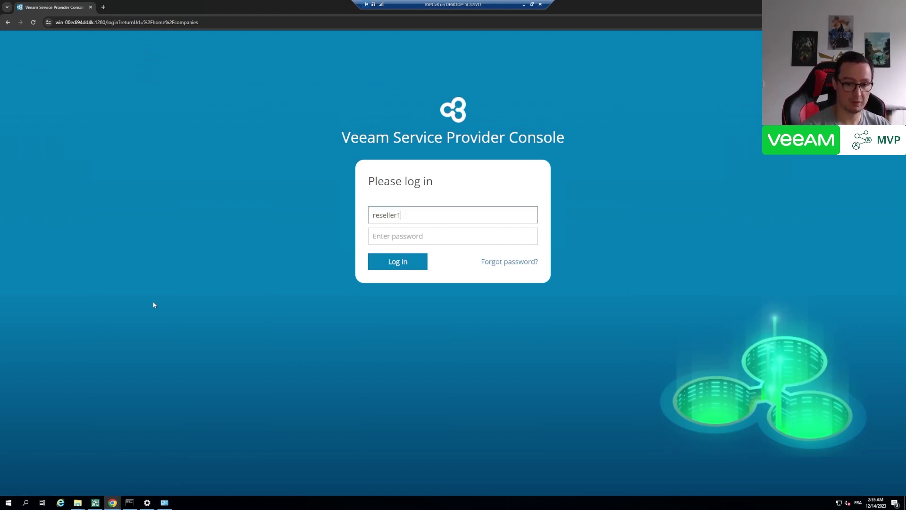
text(\rese)
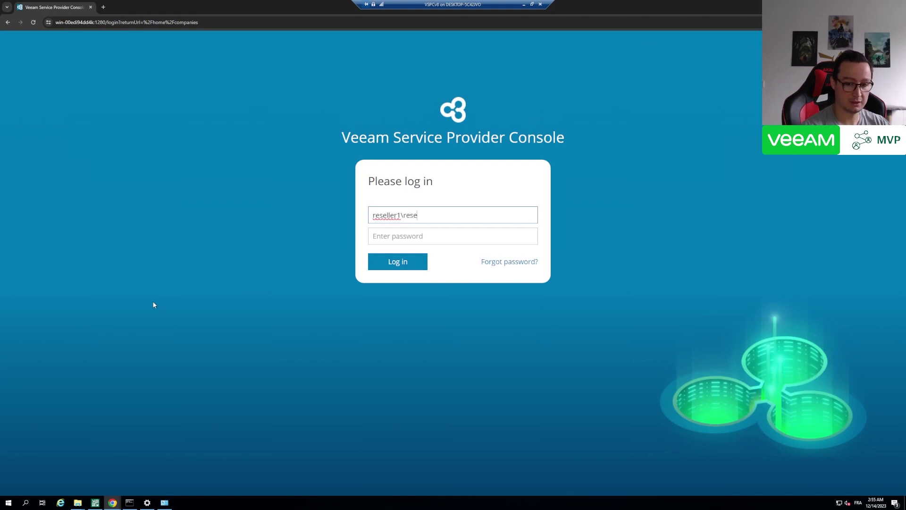
text(ller1)
key(Tab)
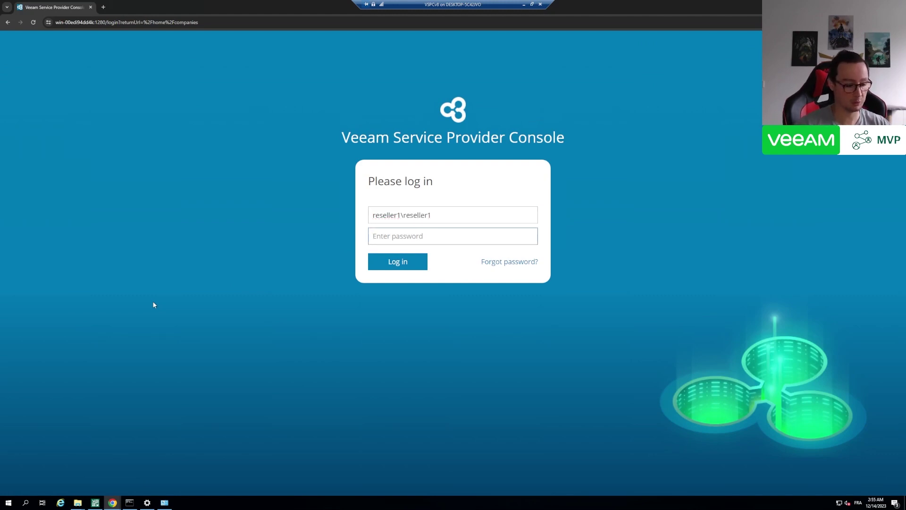
text(P@ssw0rd!)
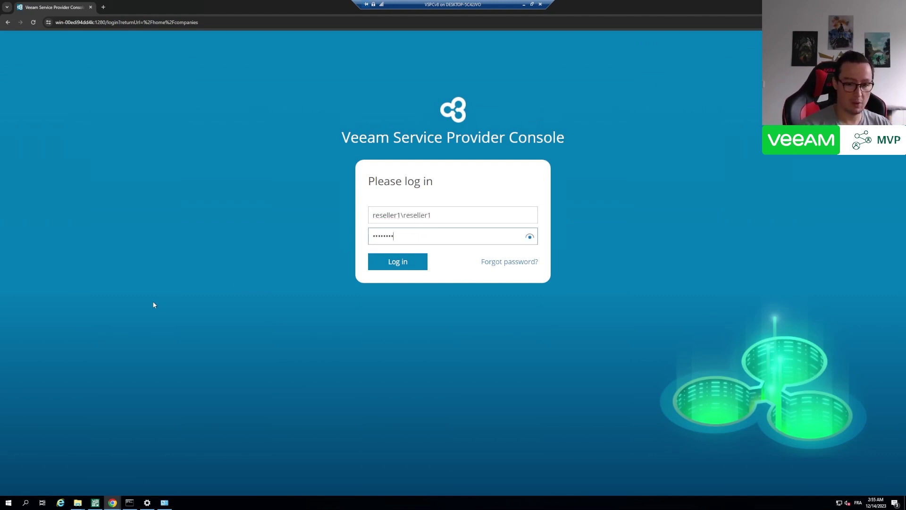
click(398, 263)
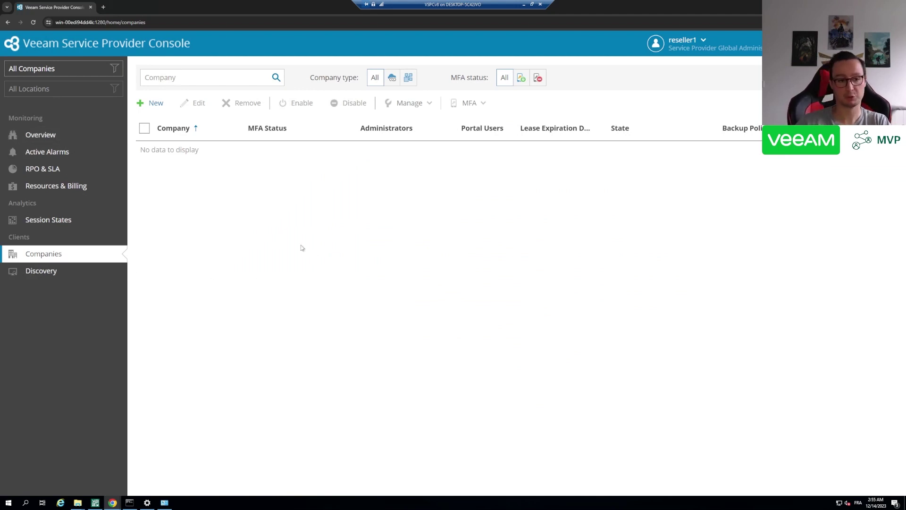
Start a new company named rs1-client1 and continue to the Company Type step
click(156, 103)
click(223, 143)
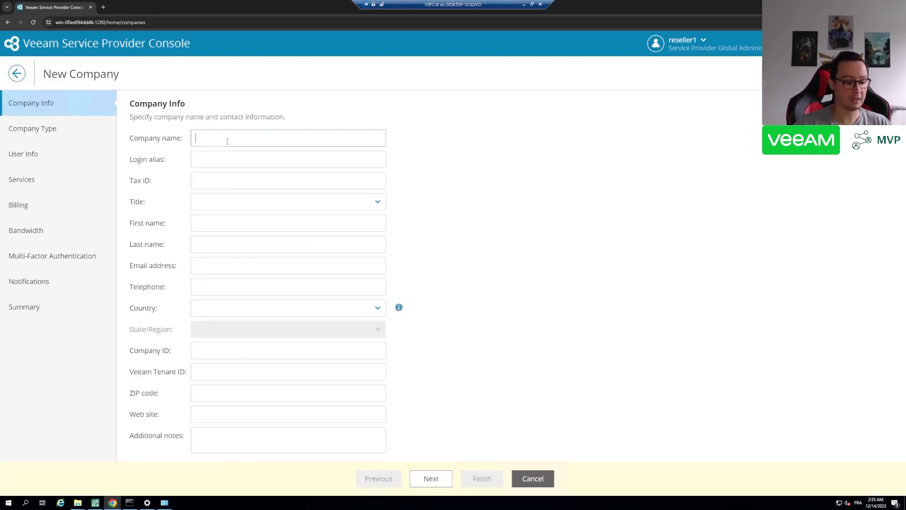
text(rs1)
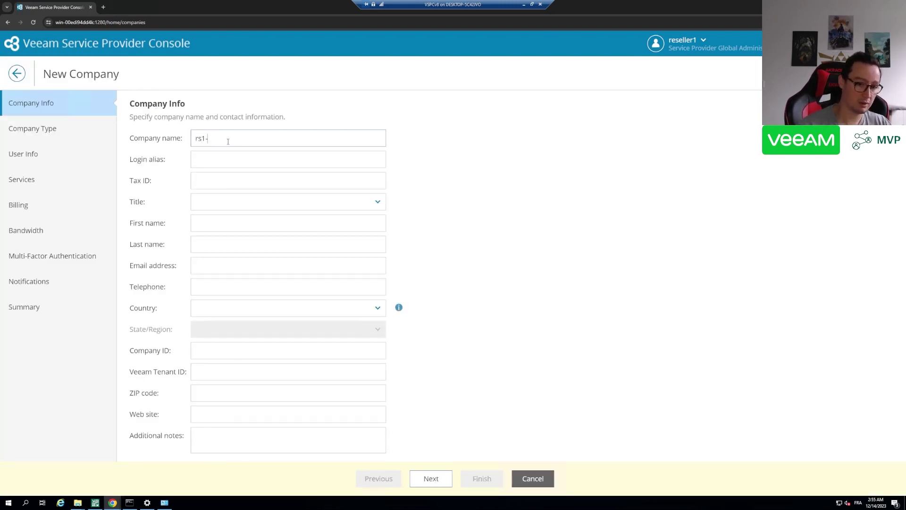
text(-client1)
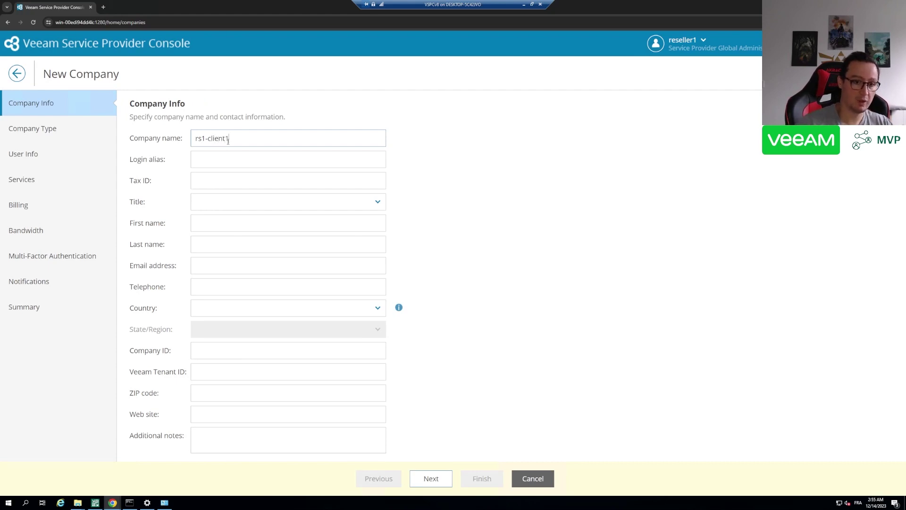
click(430, 480)
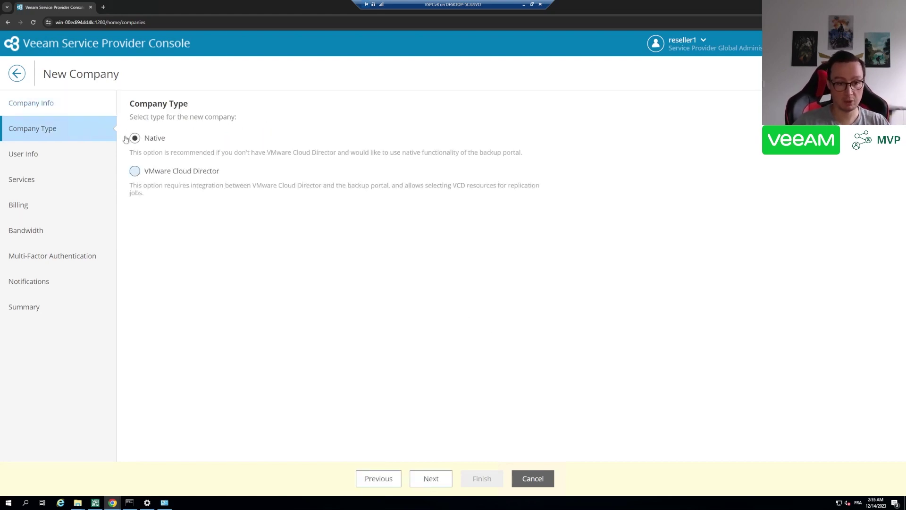
Keep the Native type and create portal user client1 with a confirmed password on site localhost
click(431, 480)
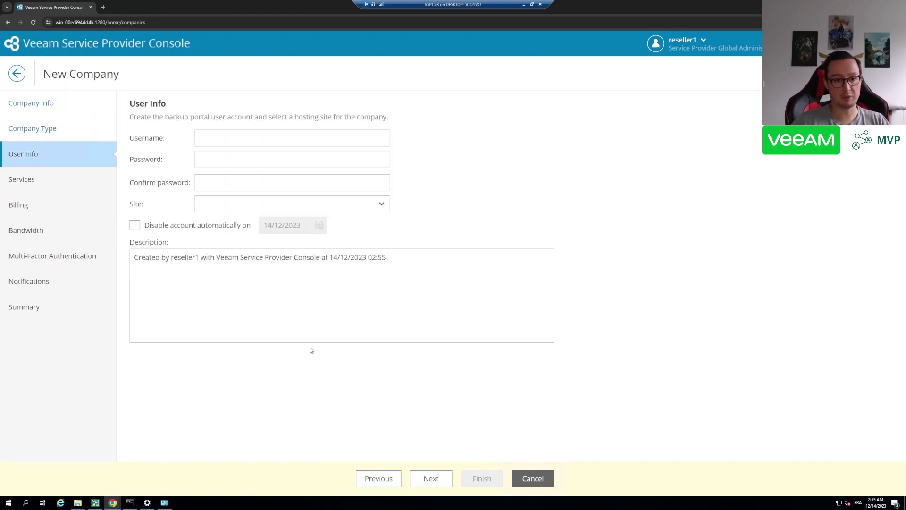
click(217, 136)
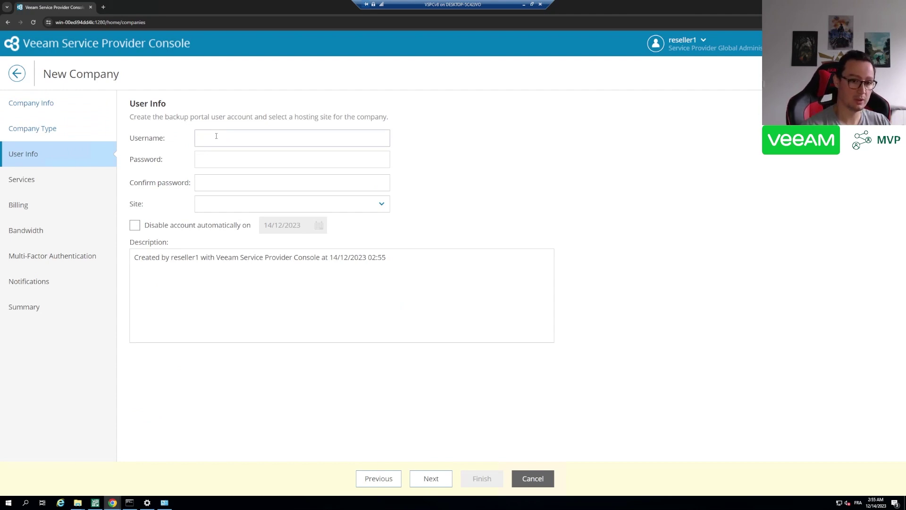
text(client1)
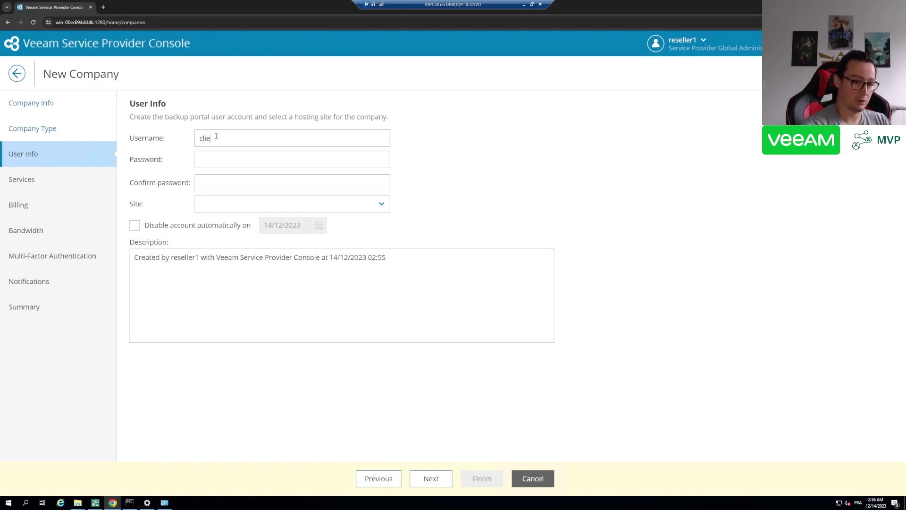
key(Tab)
text(*******)
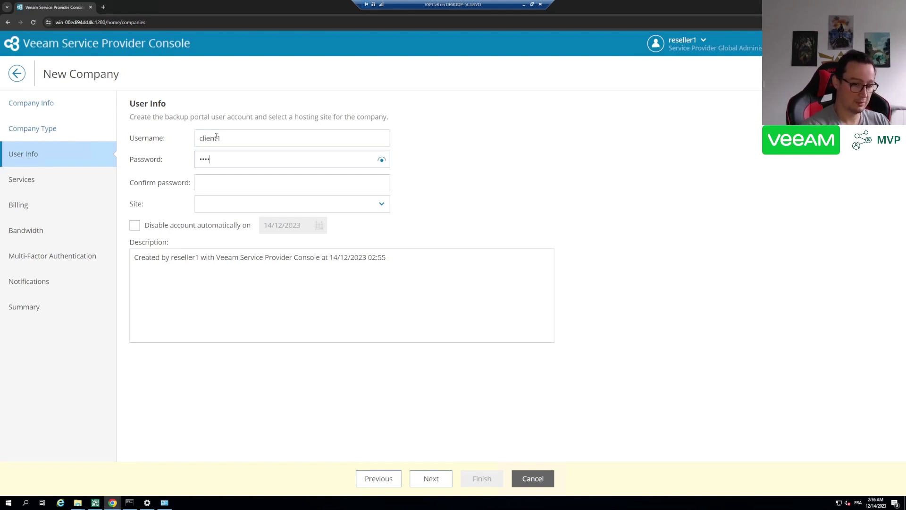
key(Tab)
text(*******)
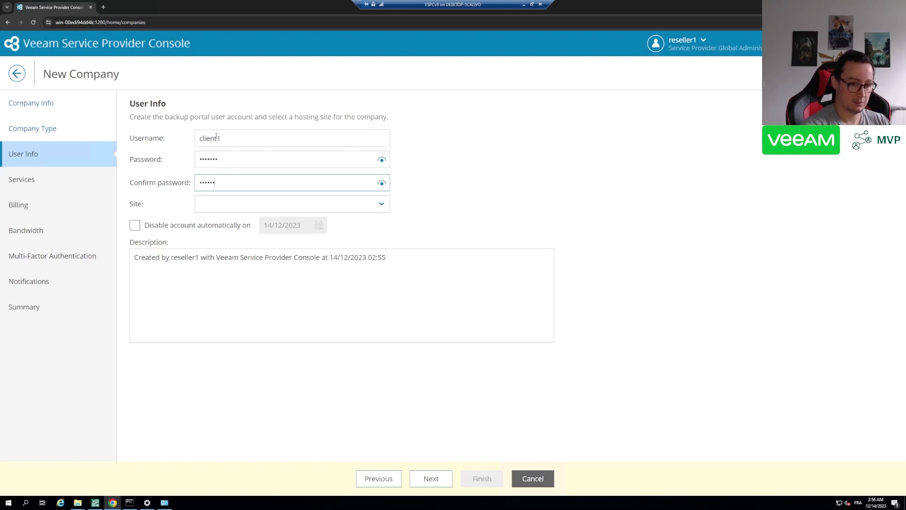
key(ctrl+a)
text(*******)
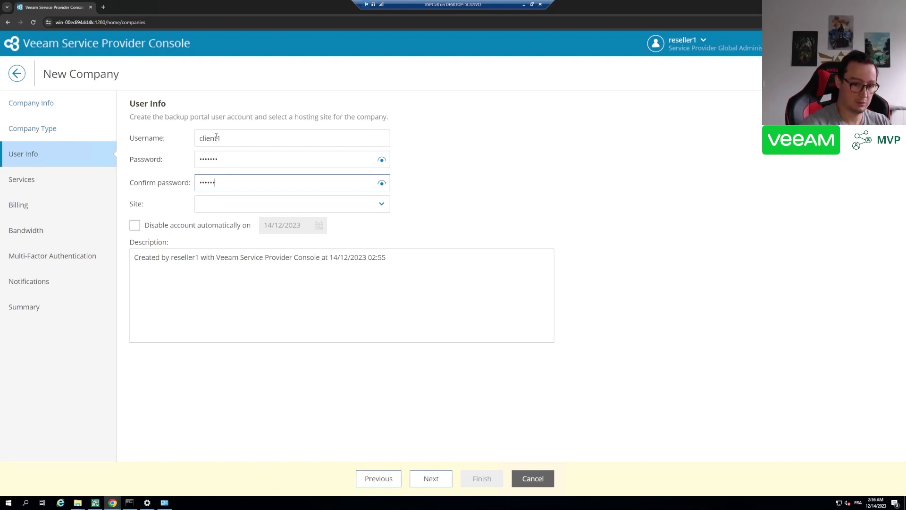
click(228, 210)
click(221, 221)
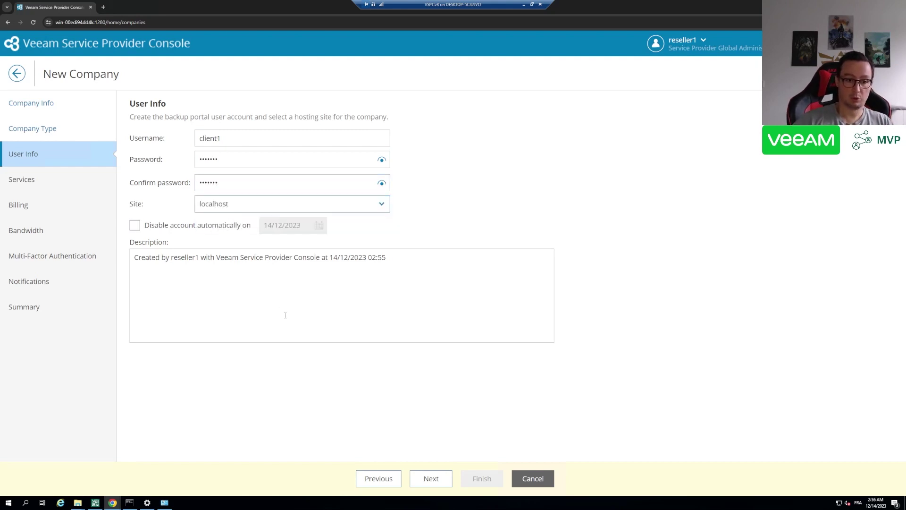
click(425, 477)
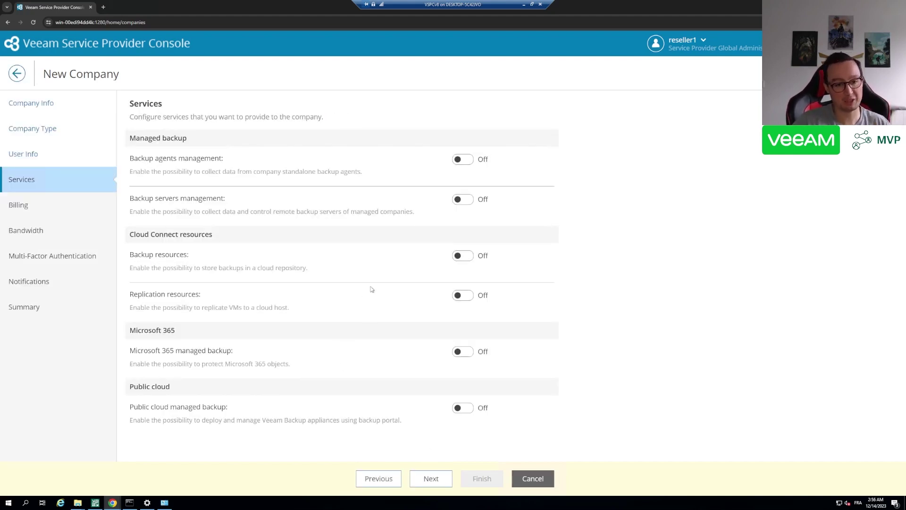
Turn on backup agents management, backup servers management and cloud backup resources
click(460, 160)
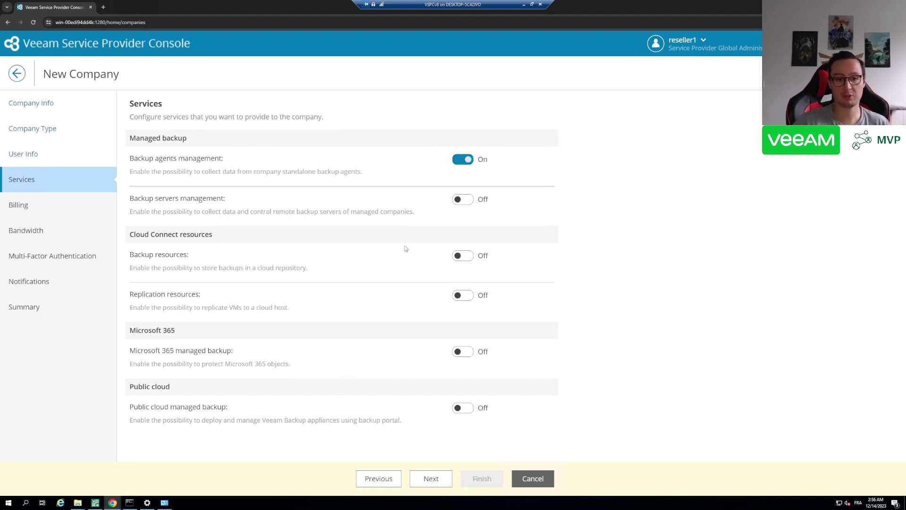
click(465, 200)
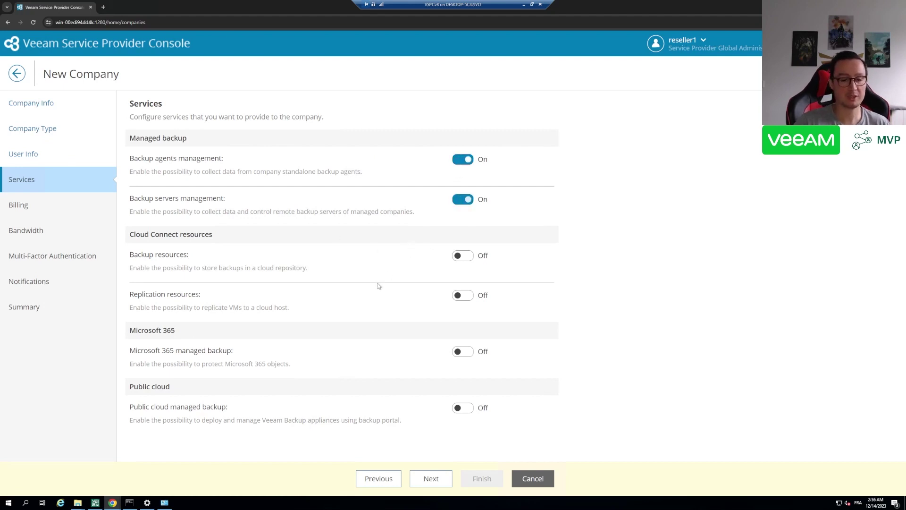
click(461, 255)
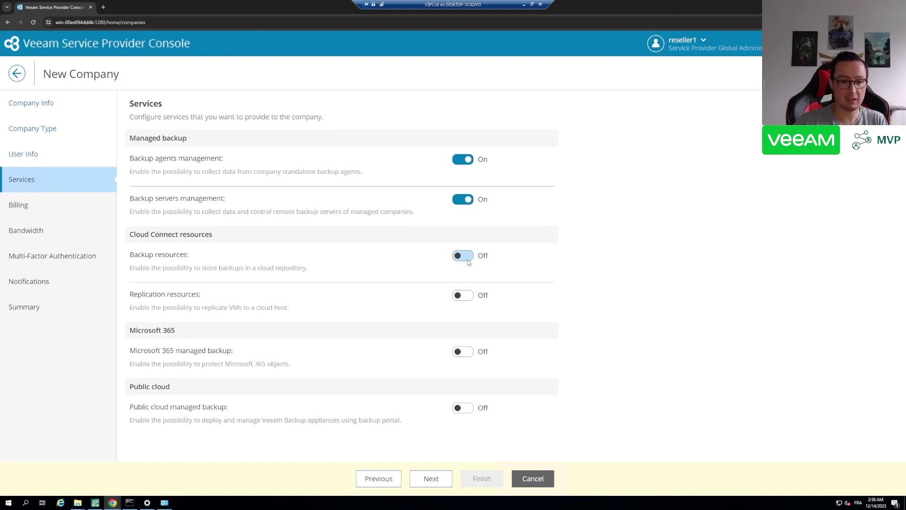
Add a 40 GB cloud repository quota named reseller1 on superrepo
click(211, 285)
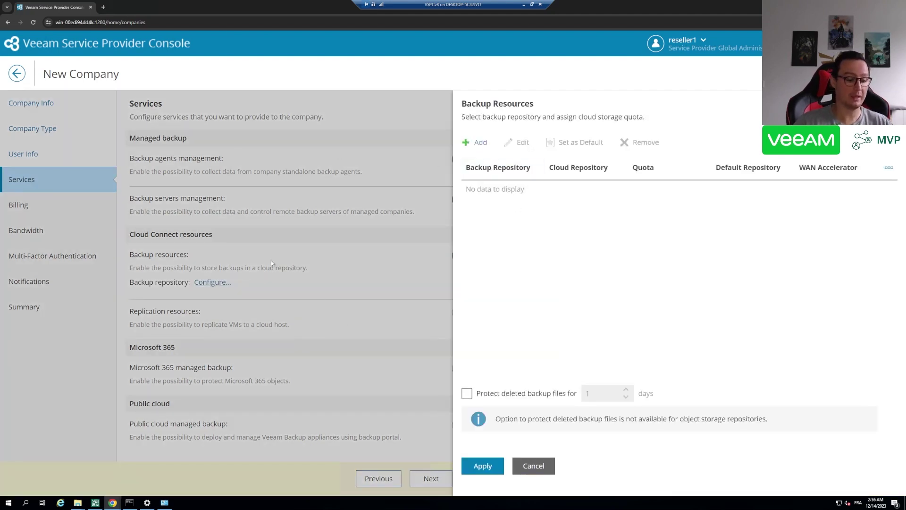
click(480, 143)
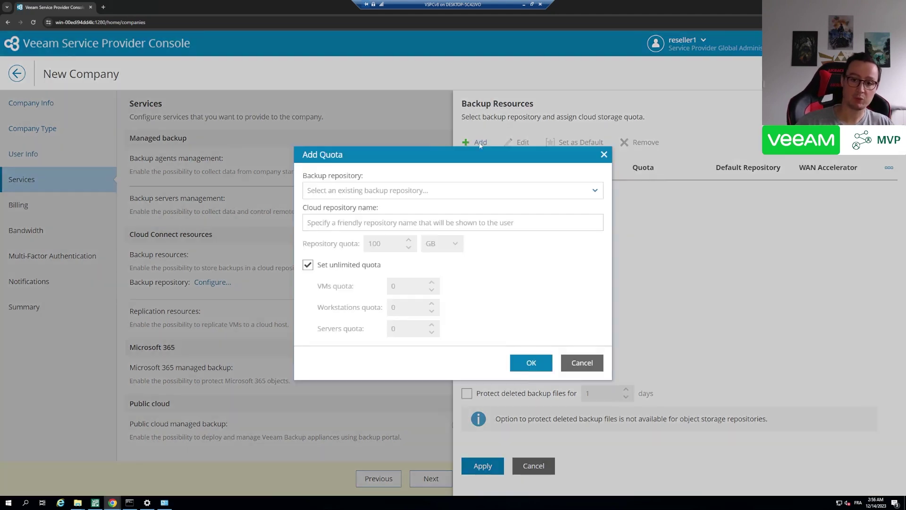
click(431, 194)
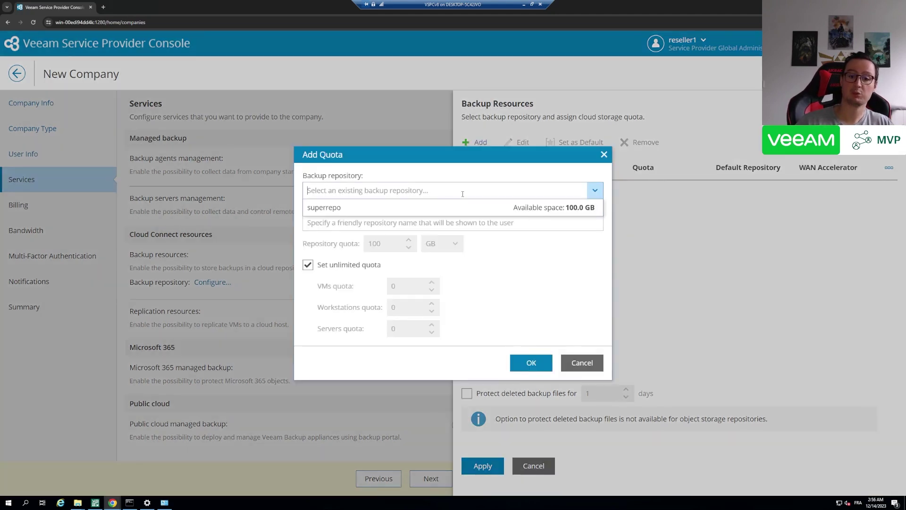
click(335, 209)
click(352, 245)
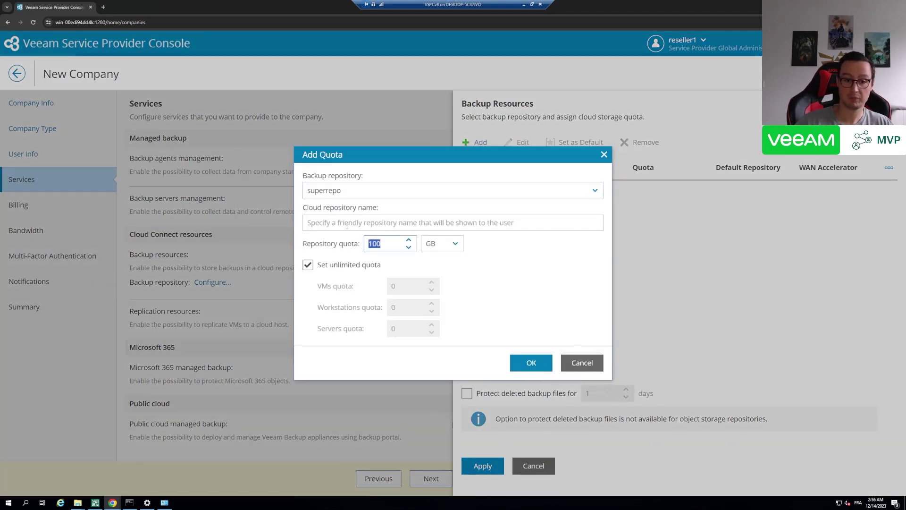
click(347, 225)
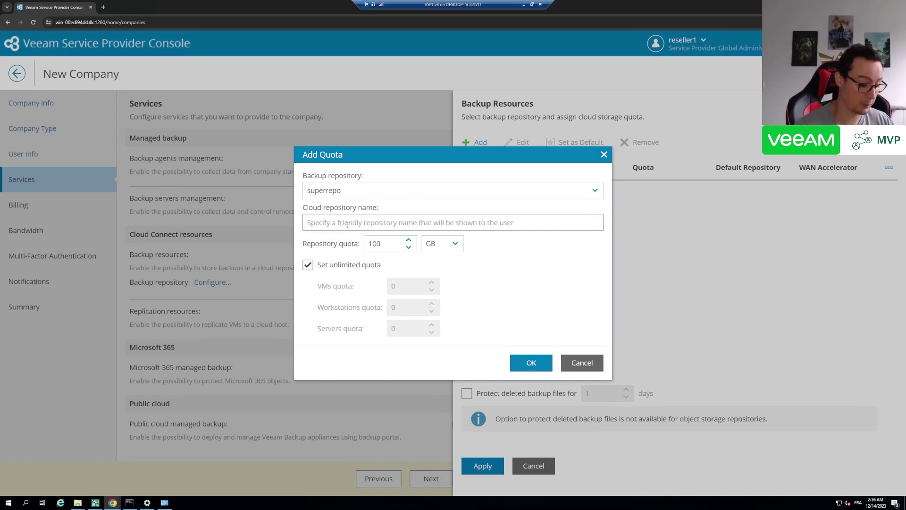
text(reseller1)
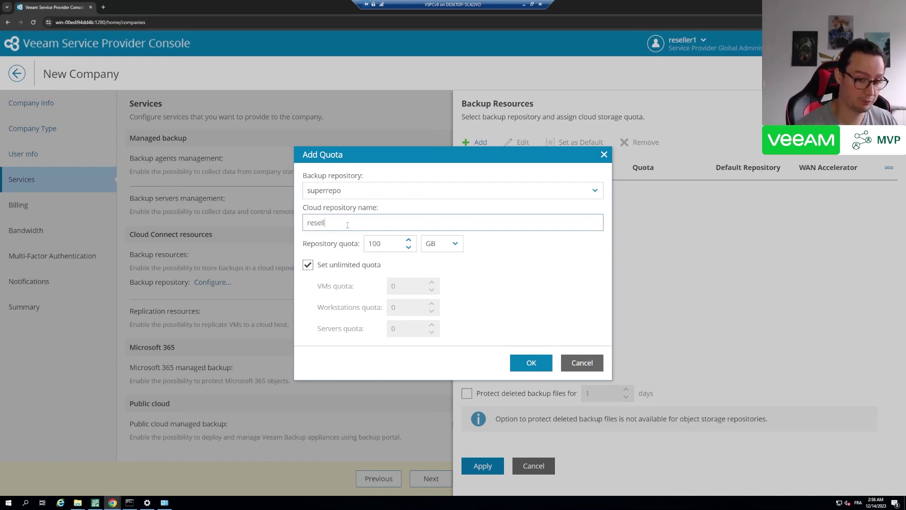
click(385, 242)
text(101)
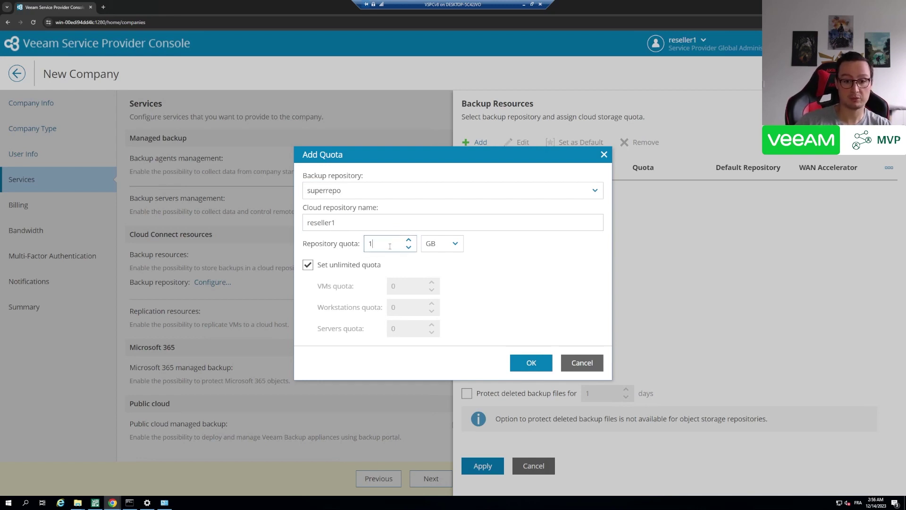
mouse_move(387, 243)
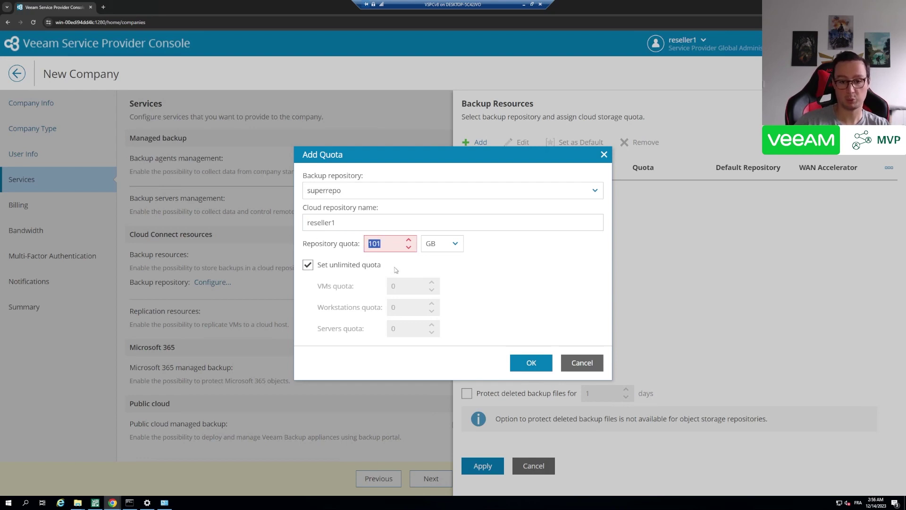
key(BackSpace)
key(BackSpace)
key(BackSpace)
text(40)
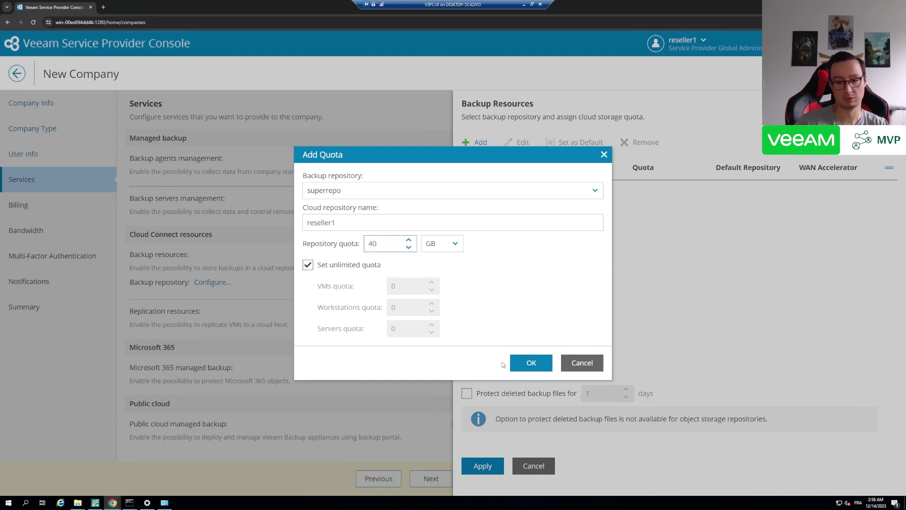
click(531, 362)
Protect deleted backup files for 7 days and apply the backup resources settings
click(517, 391)
drag(596, 393, 542, 395)
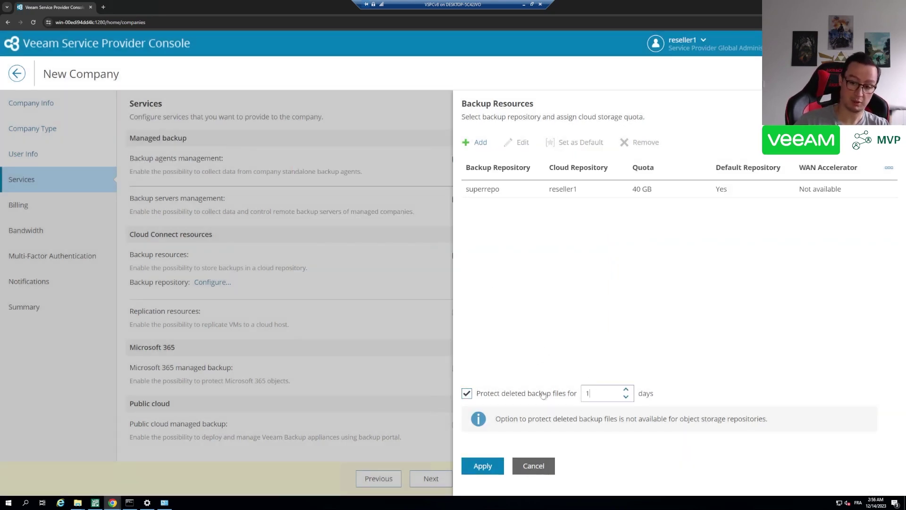
text(7)
click(553, 350)
click(483, 466)
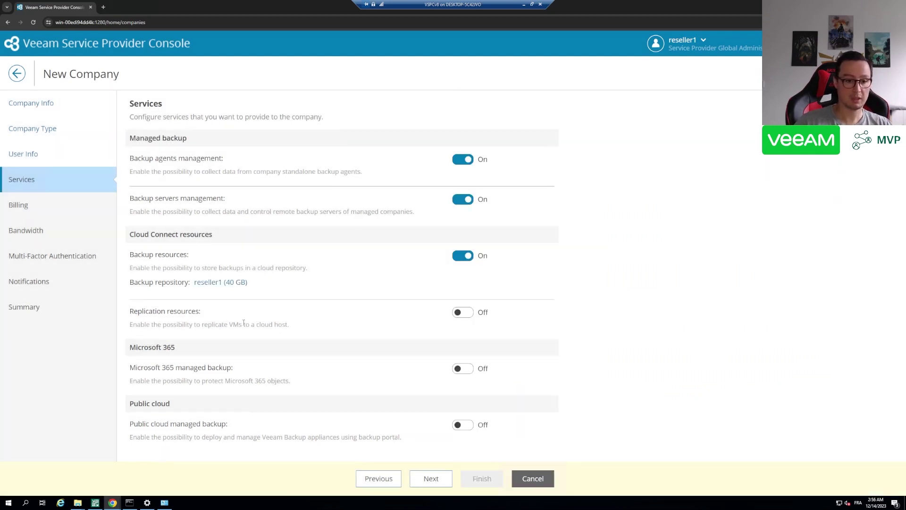
Turn on Microsoft 365 managed backup for the company
click(439, 369)
scroll(283, 366, down, 1)
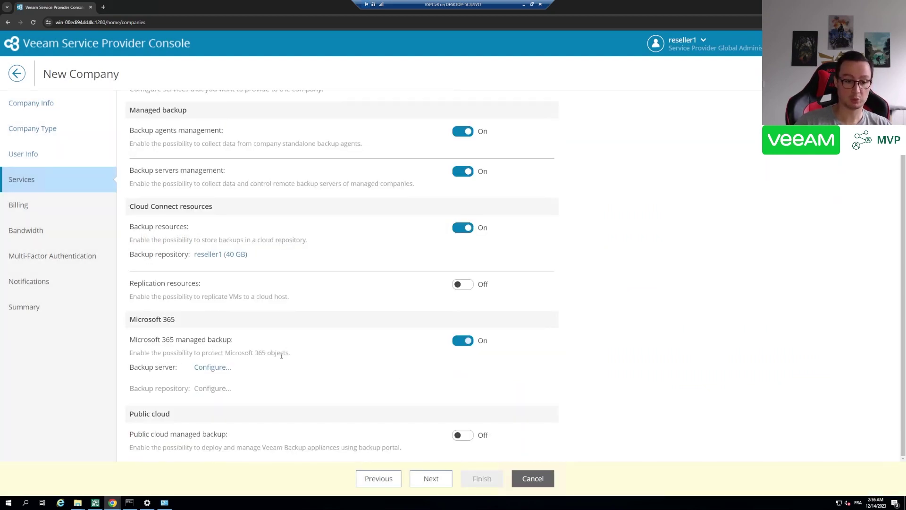
drag(122, 321, 297, 367)
click(297, 366)
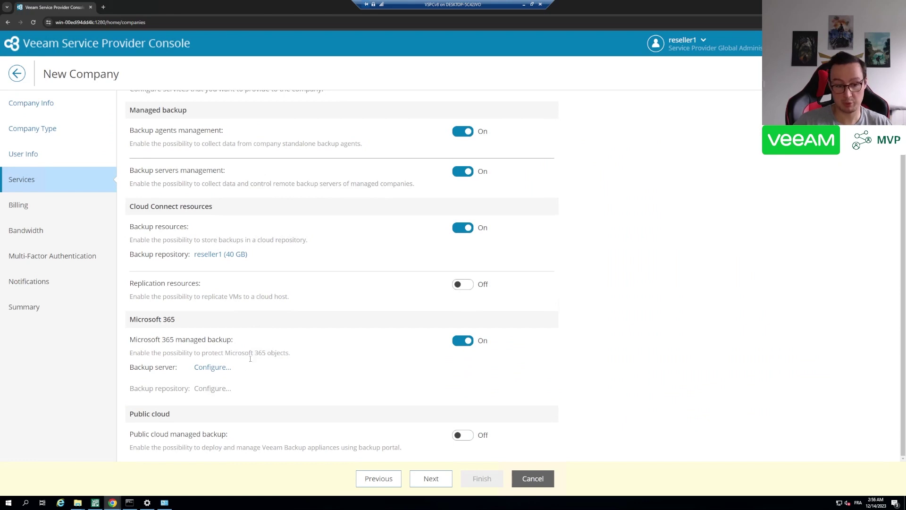
click(213, 368)
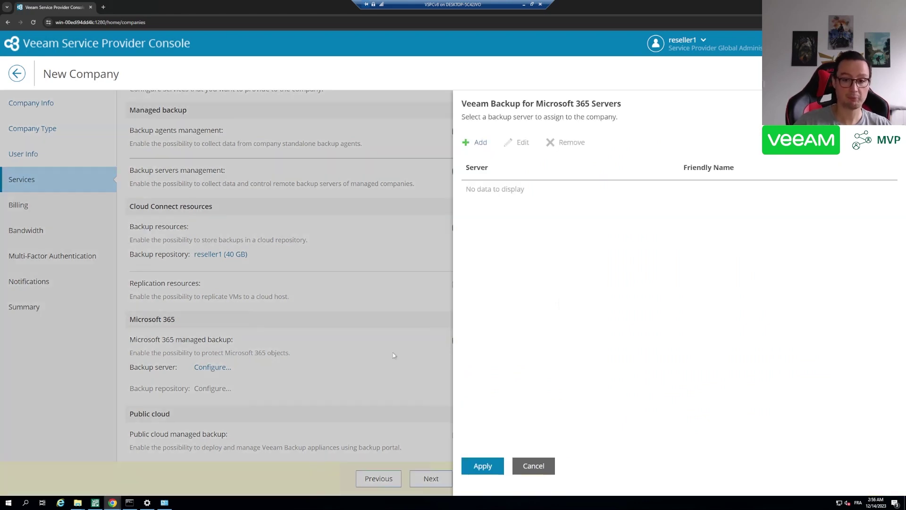
Assign Microsoft 365 server VB365aaS as vbo368 with job scheduling, then enable public cloud managed backup
click(477, 143)
click(431, 218)
click(360, 237)
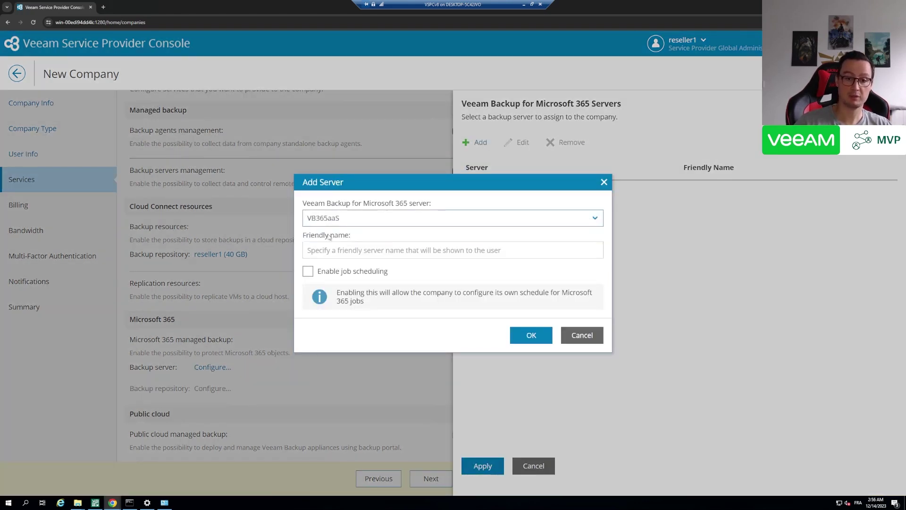
click(363, 254)
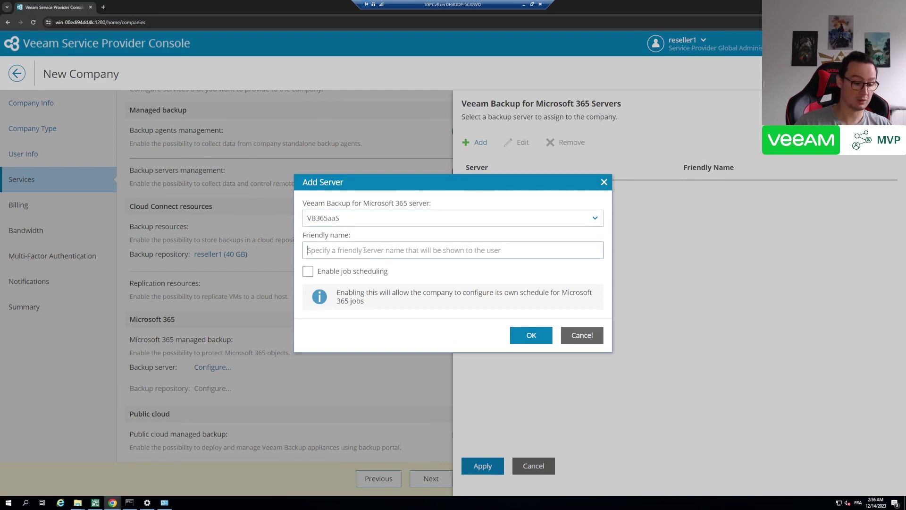
text(vba)
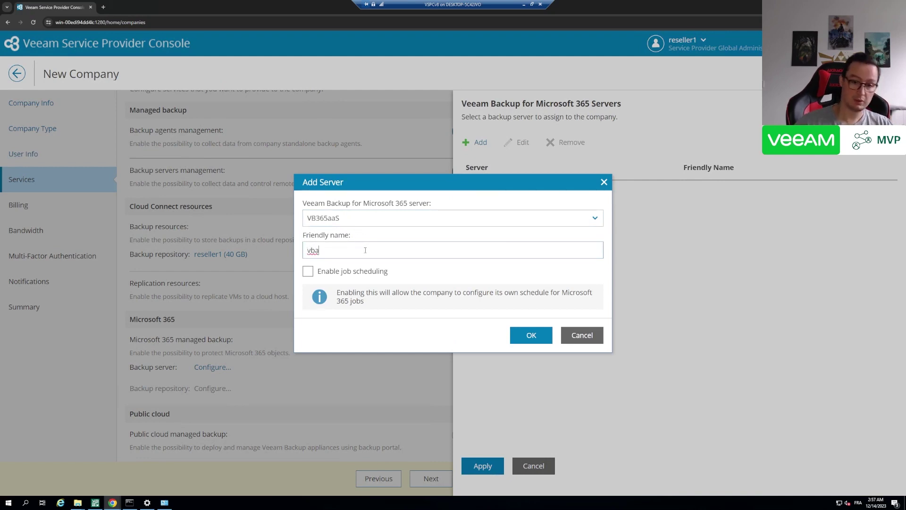
key(BackSpace)
text(o368)
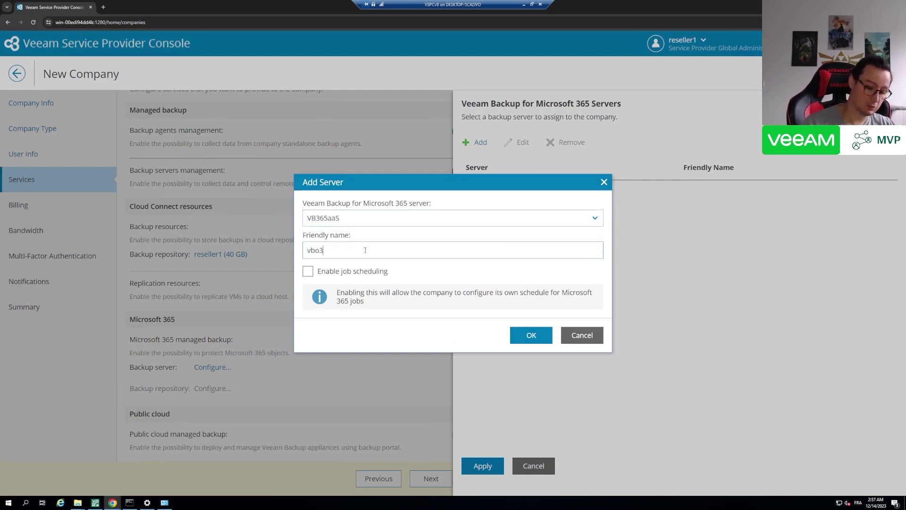
click(372, 271)
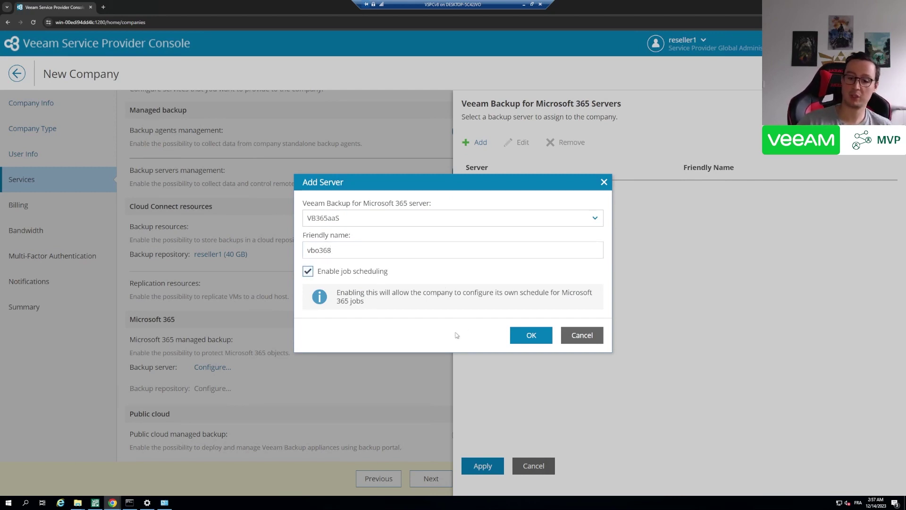
click(531, 336)
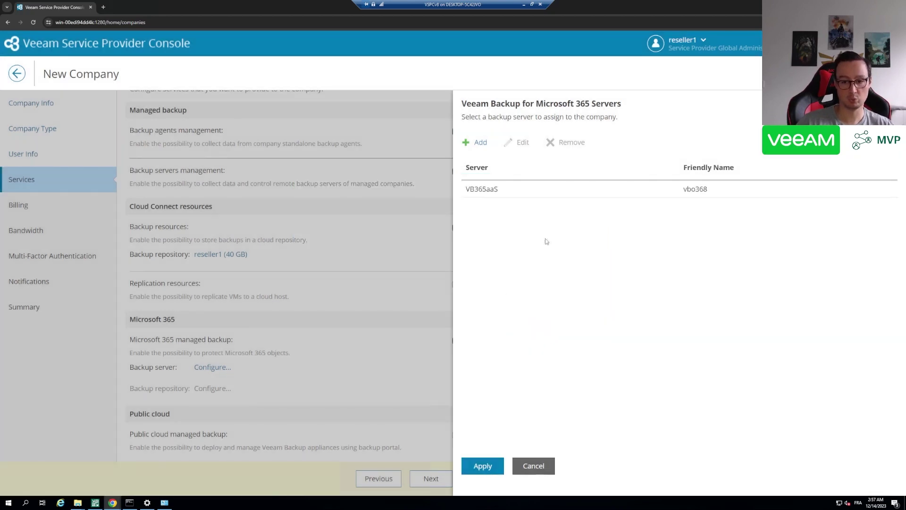
click(483, 467)
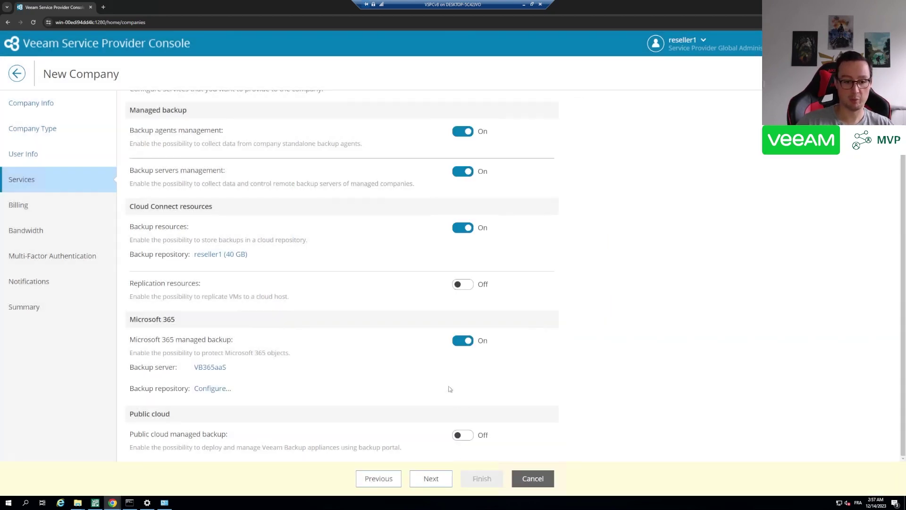
click(461, 437)
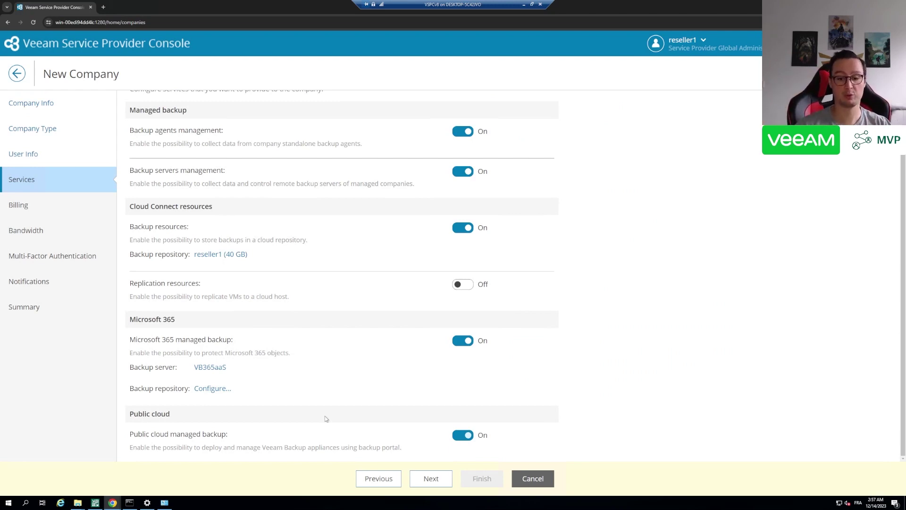
Keep no billing, 1 concurrent task, MFA off and default notifications, reaching the Summary
click(428, 480)
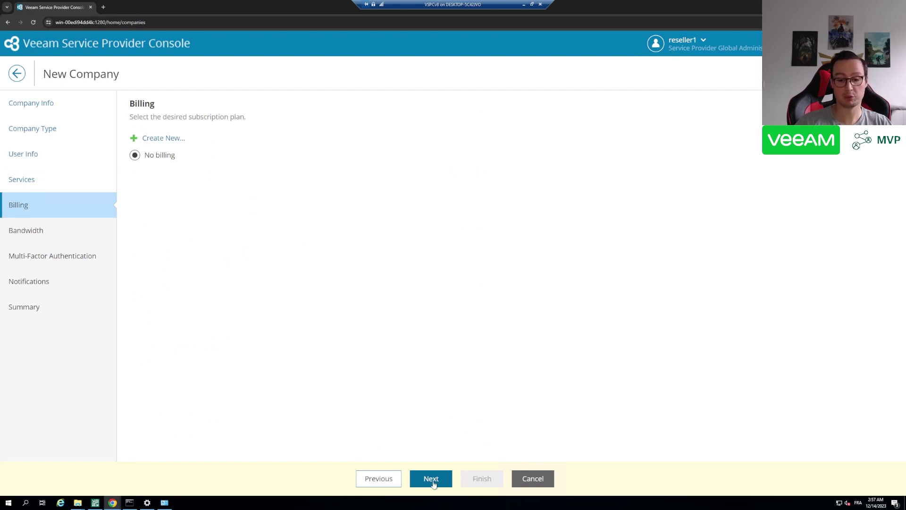
click(435, 482)
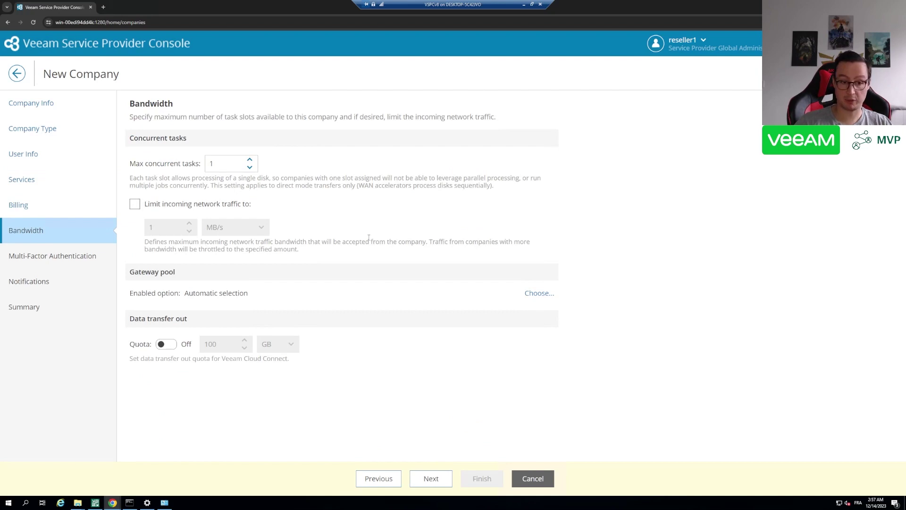
click(250, 160)
click(250, 168)
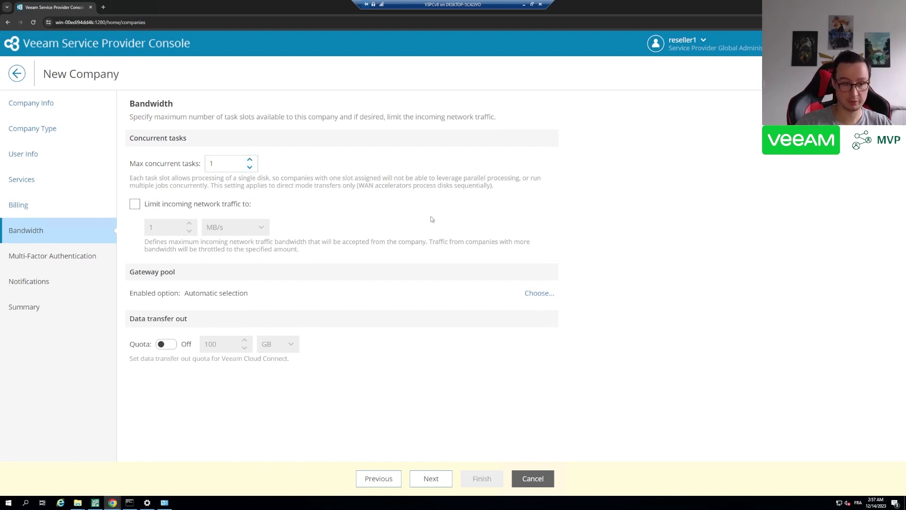
click(431, 479)
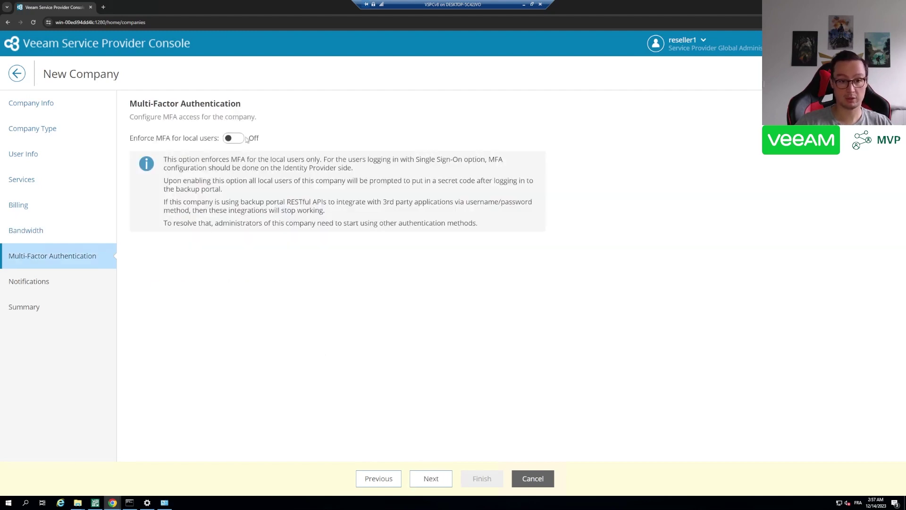
click(431, 478)
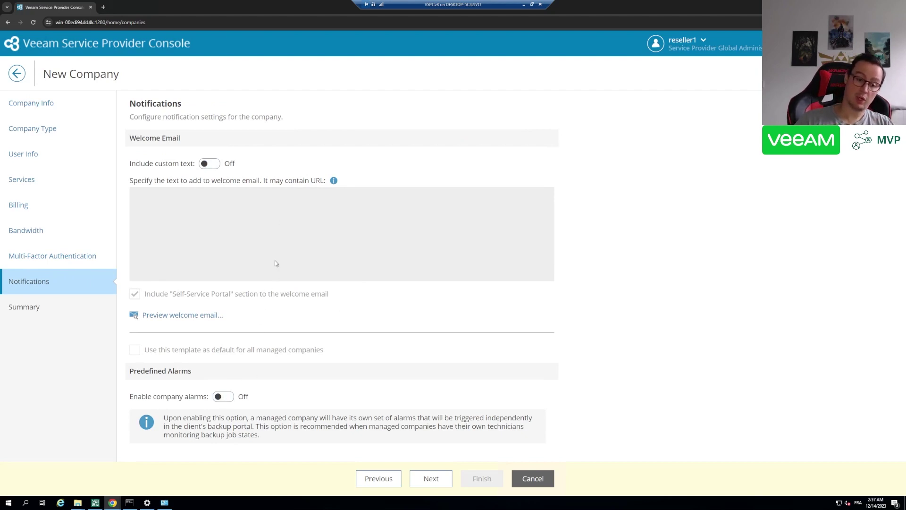
drag(138, 401, 254, 404)
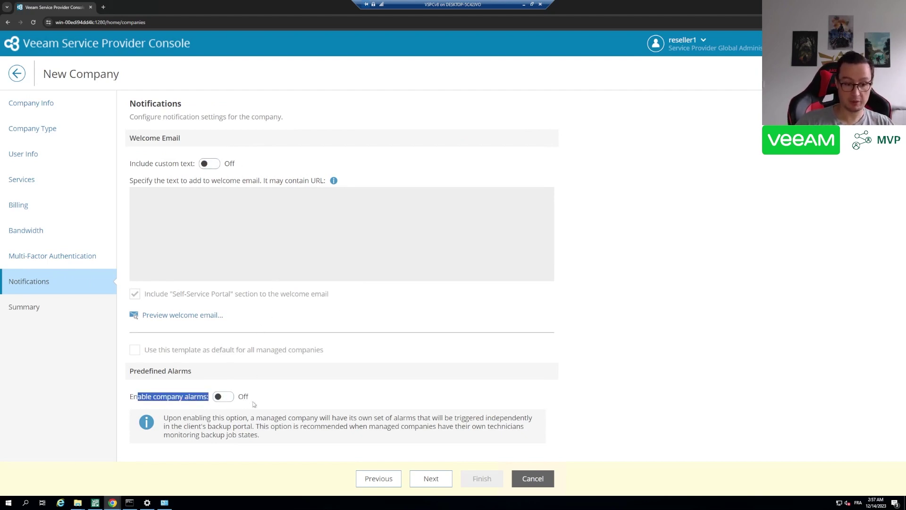
click(304, 412)
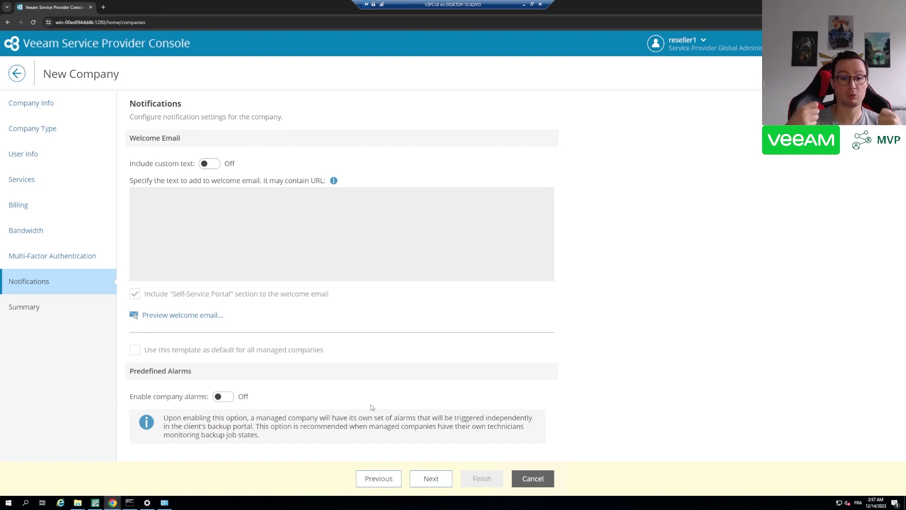
click(431, 480)
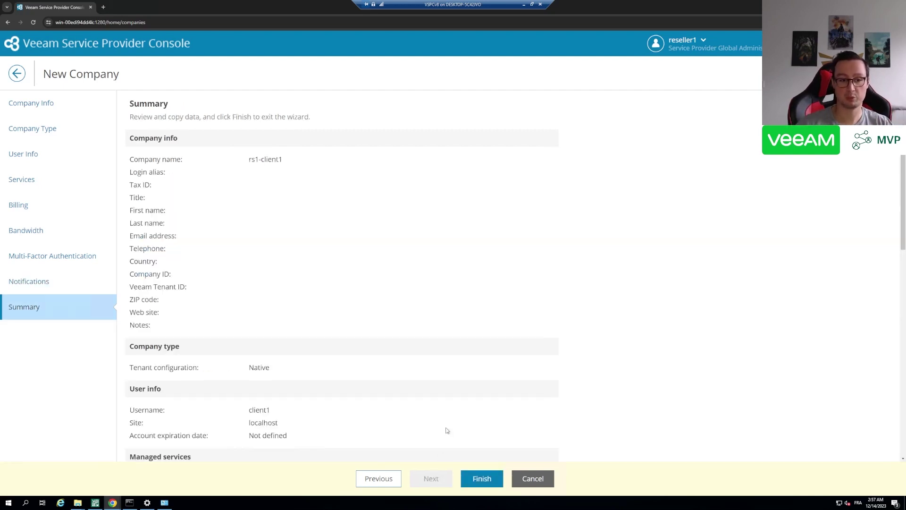
Finish the wizard to create the company rs1-client1
click(482, 479)
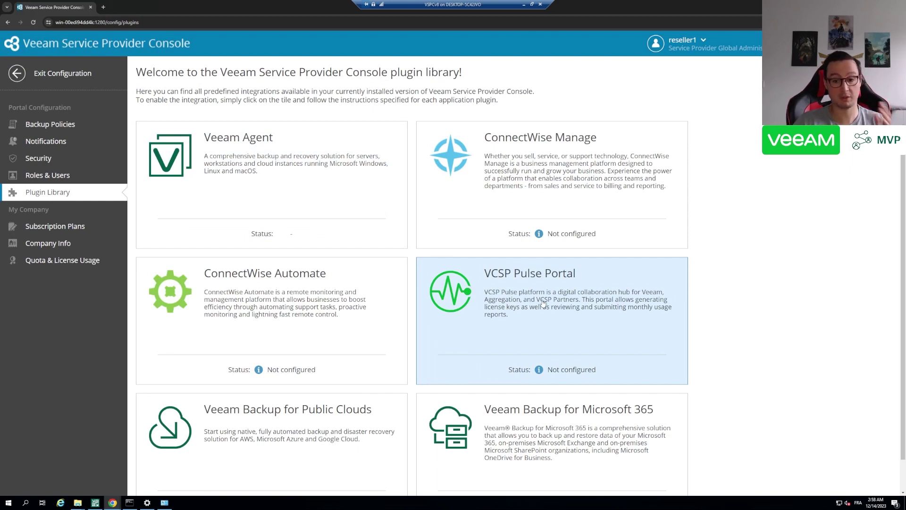
Open the VCSP Pulse Portal integration and its configuration help article in a new tab
click(543, 303)
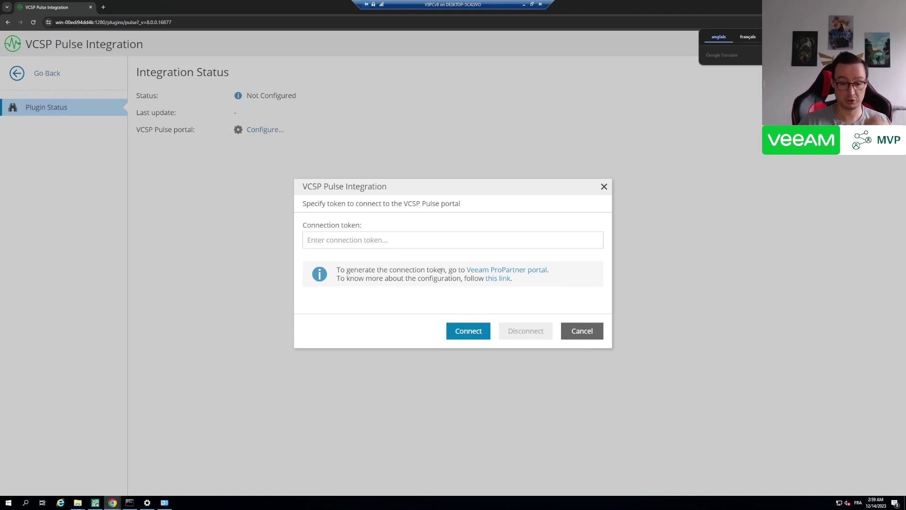
click(499, 279)
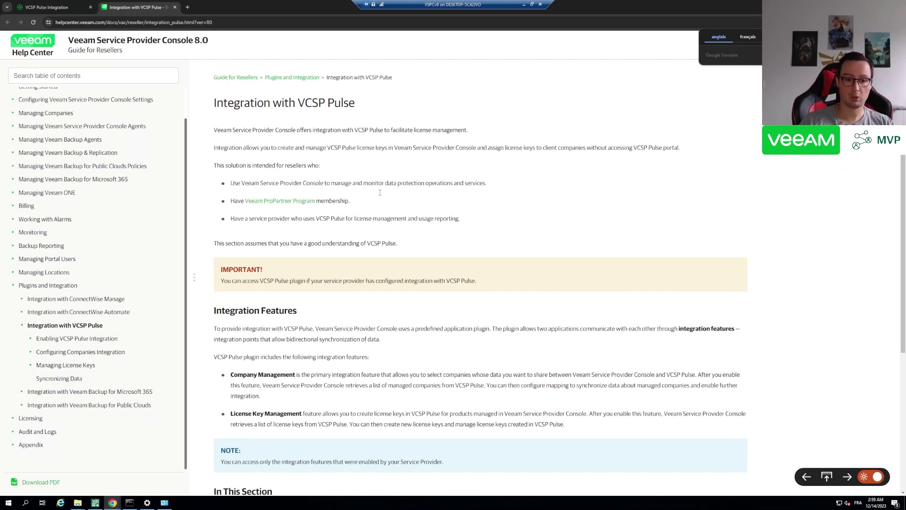
Zoom the article to 150% and highlight the reseller requirements, including ProPartner Program membership
key(ctrl+plus)
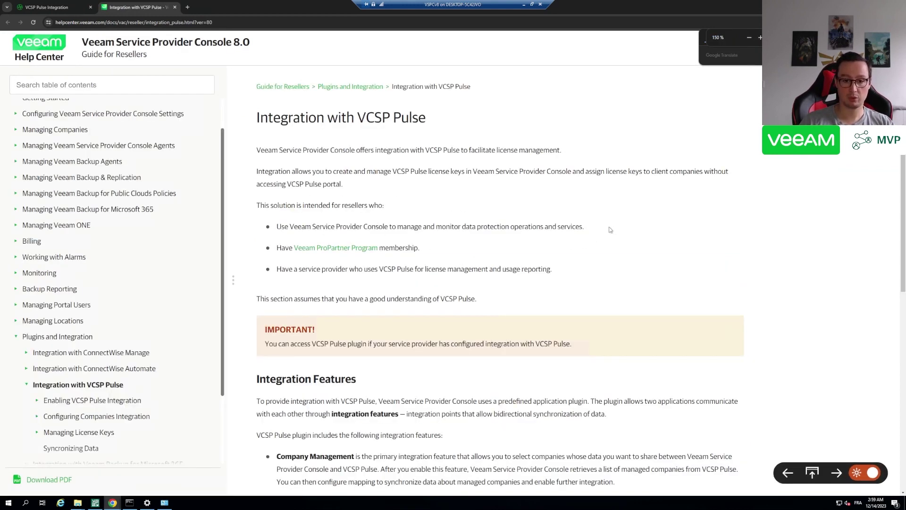
drag(610, 230, 422, 249)
click(306, 266)
click(420, 267)
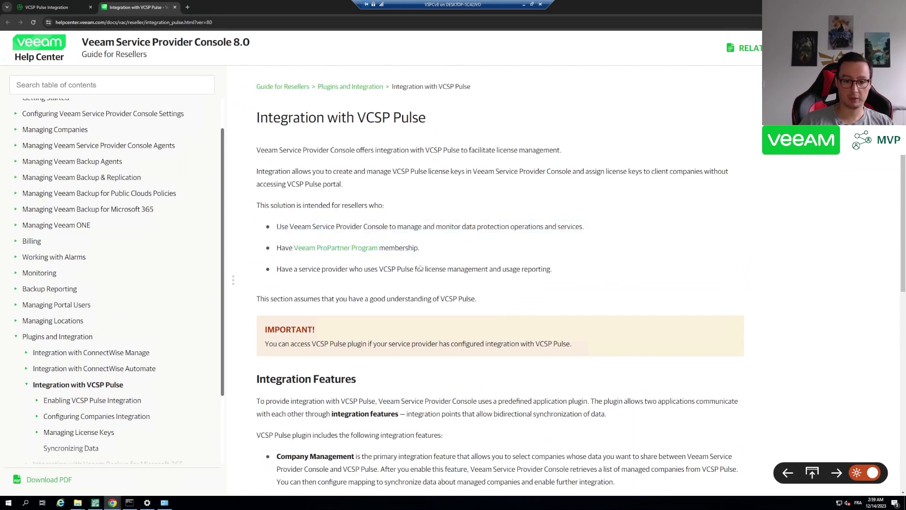
drag(563, 274, 301, 270)
click(484, 265)
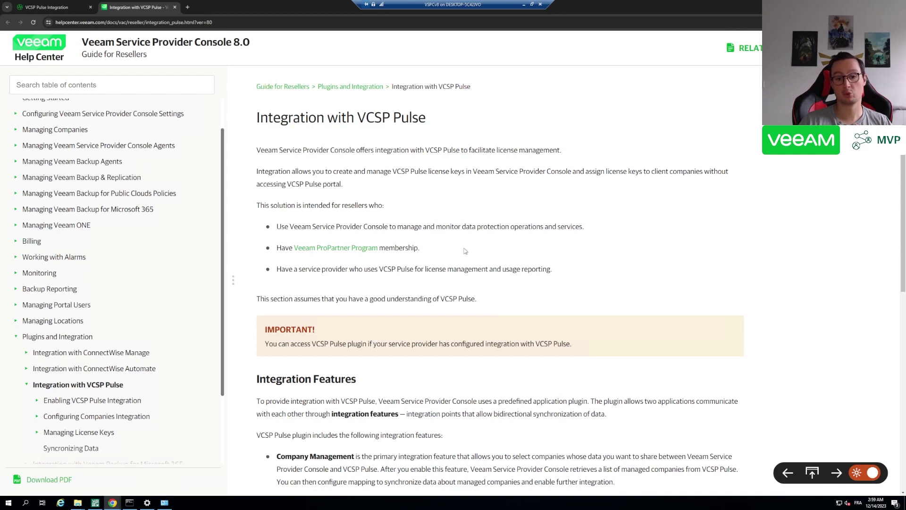
Cancel the VCSP Pulse setup and view the empty Veeam Backup for Microsoft 365 license usage
click(60, 8)
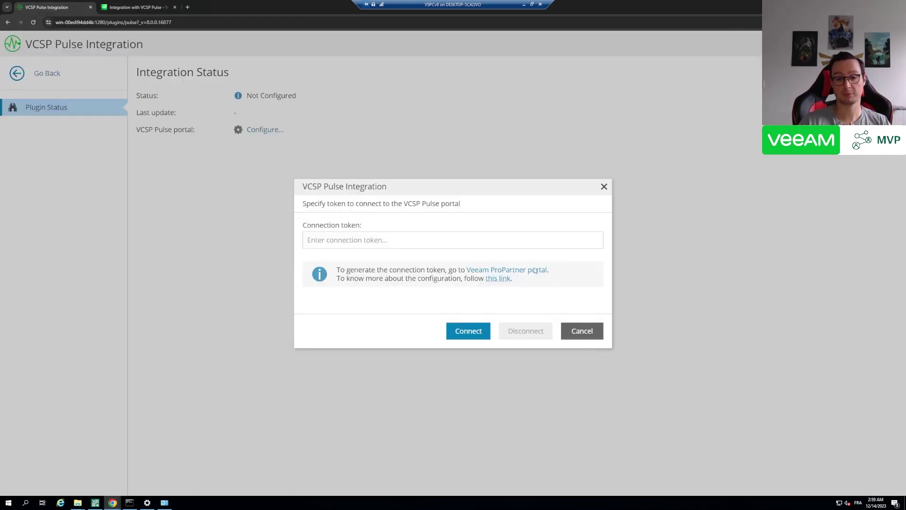
click(582, 331)
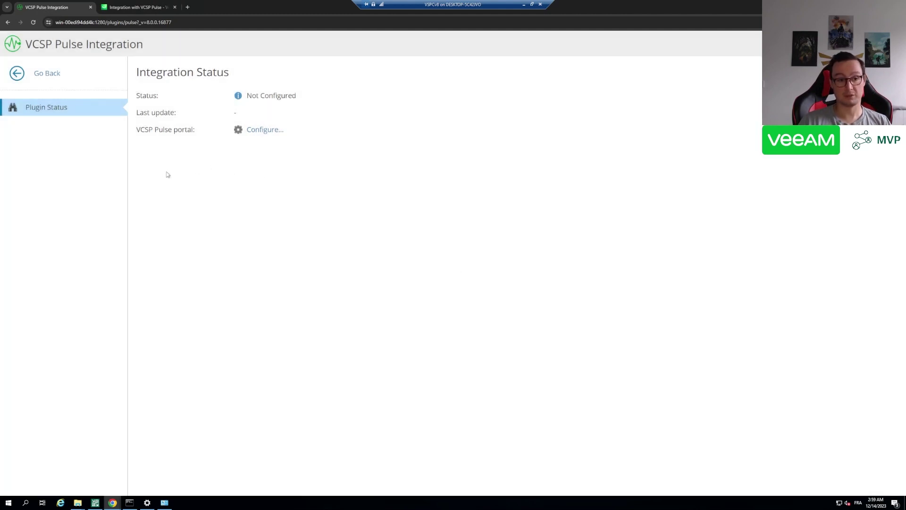
click(39, 82)
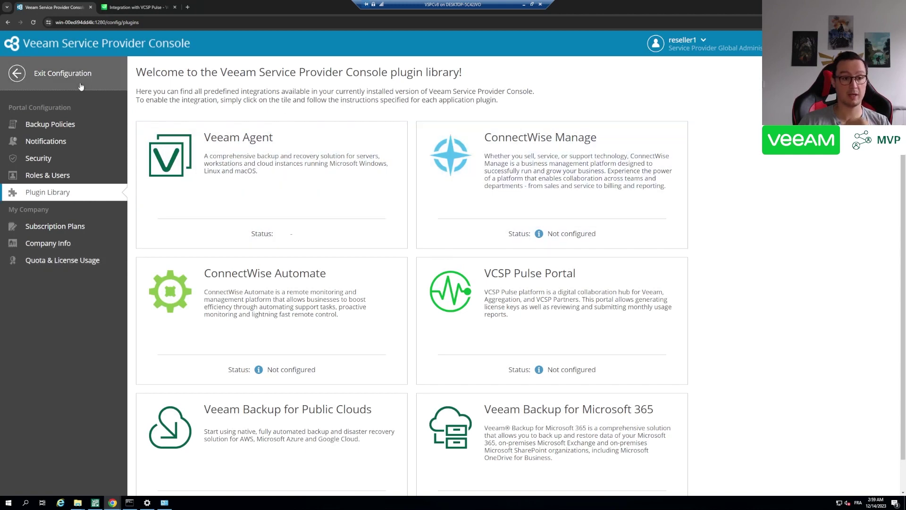
click(66, 260)
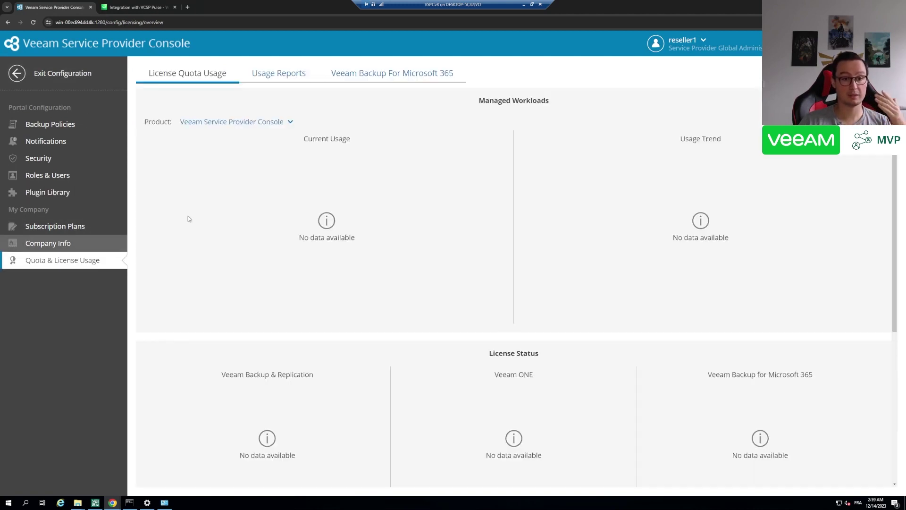
click(394, 79)
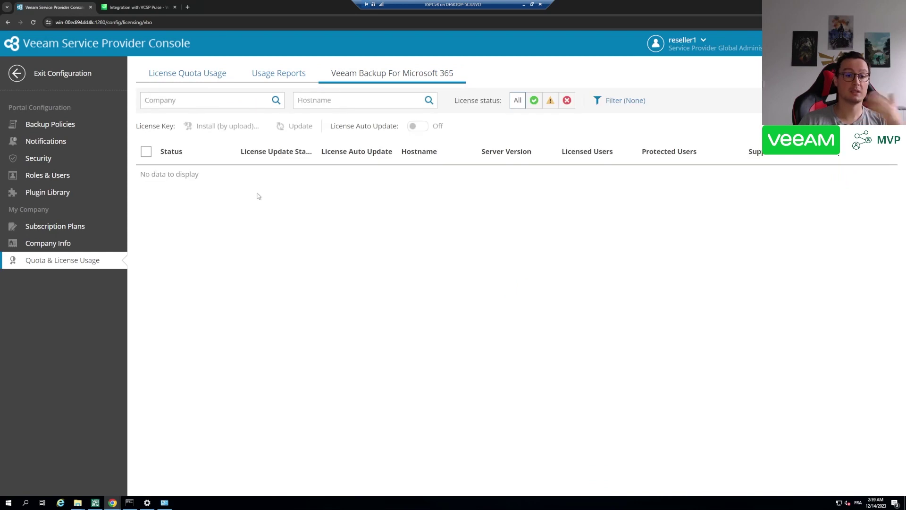